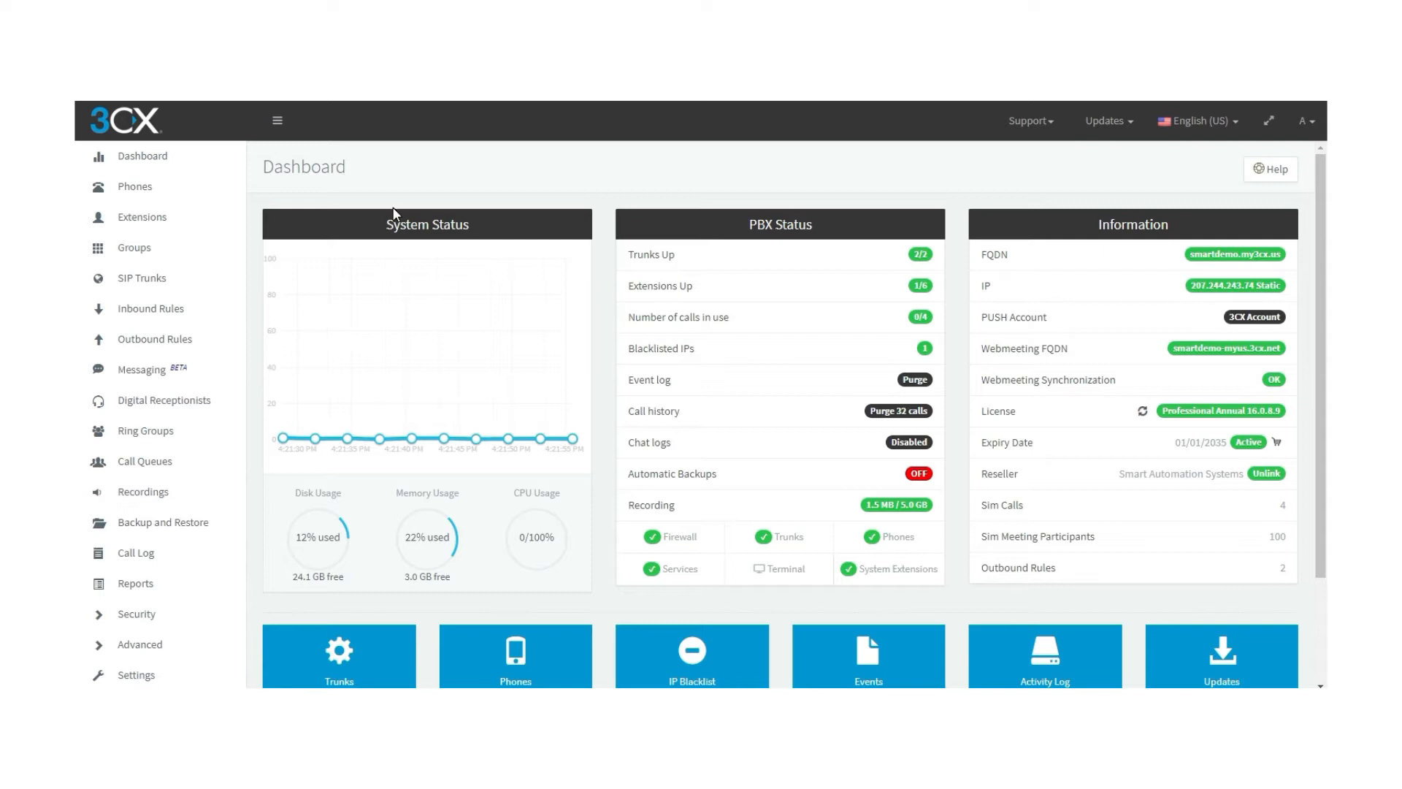
Step: Open the Recordings page and look through the list of recorded calls
left_click(146, 491)
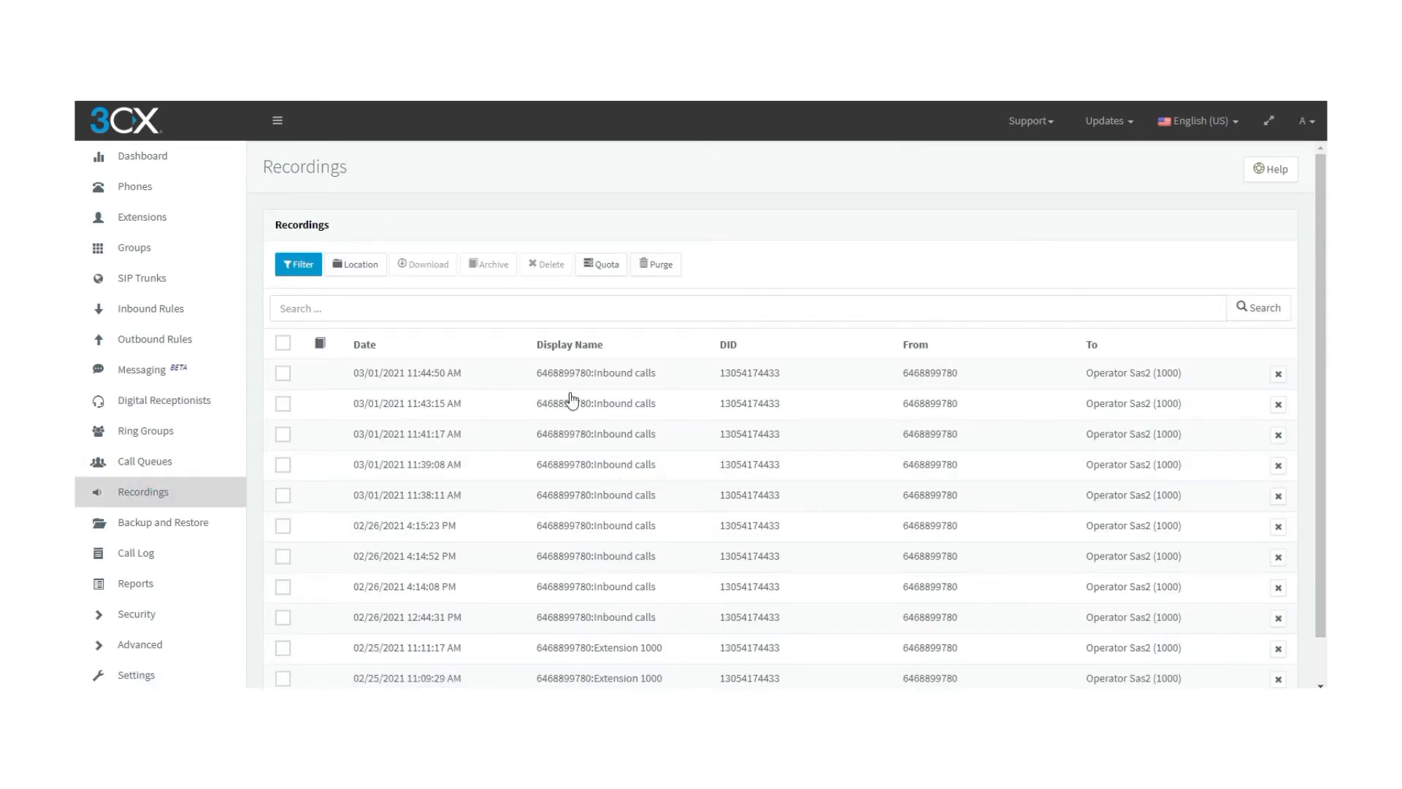
scroll(635, 395, "down", 2)
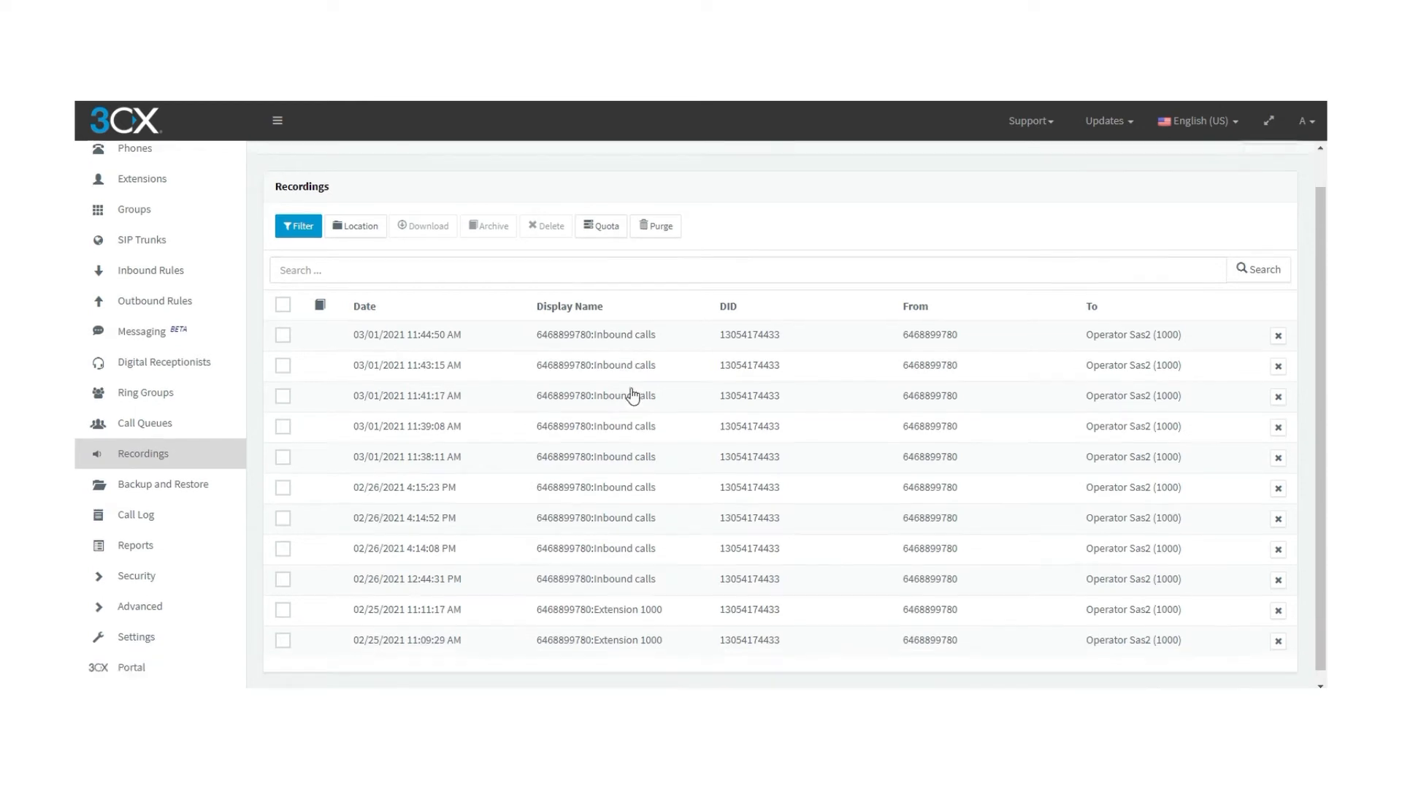
scroll(682, 410, "up", 2)
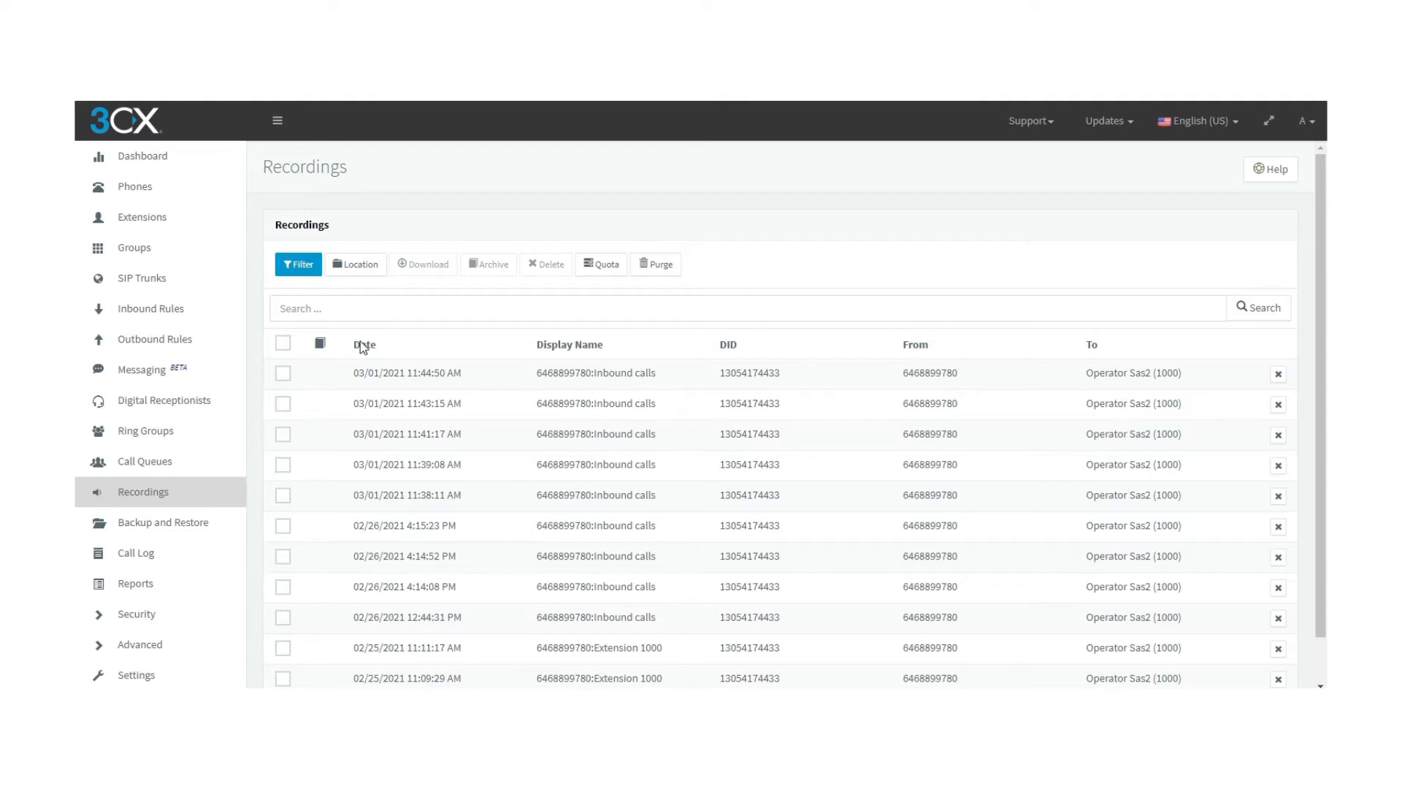
left_click(357, 373)
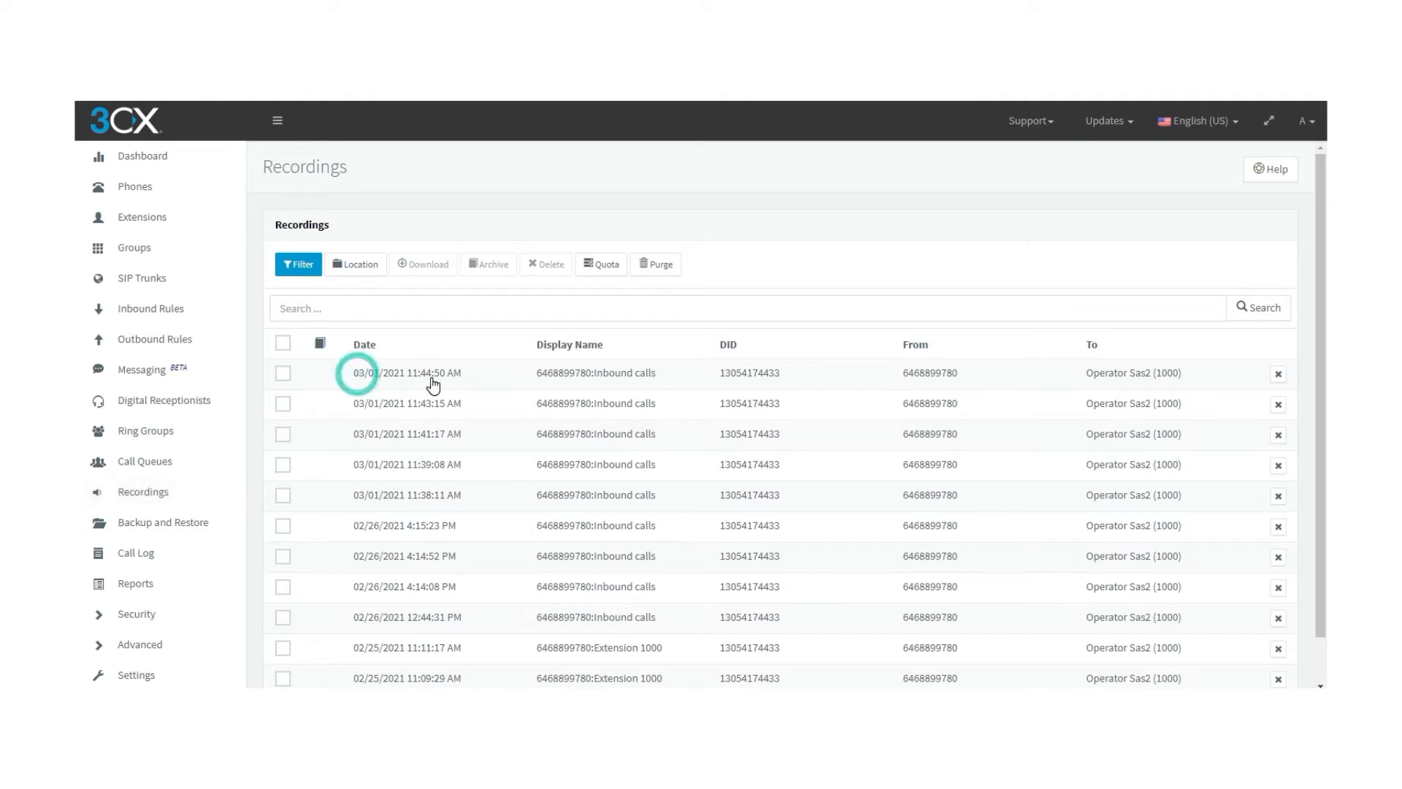
left_click(289, 375)
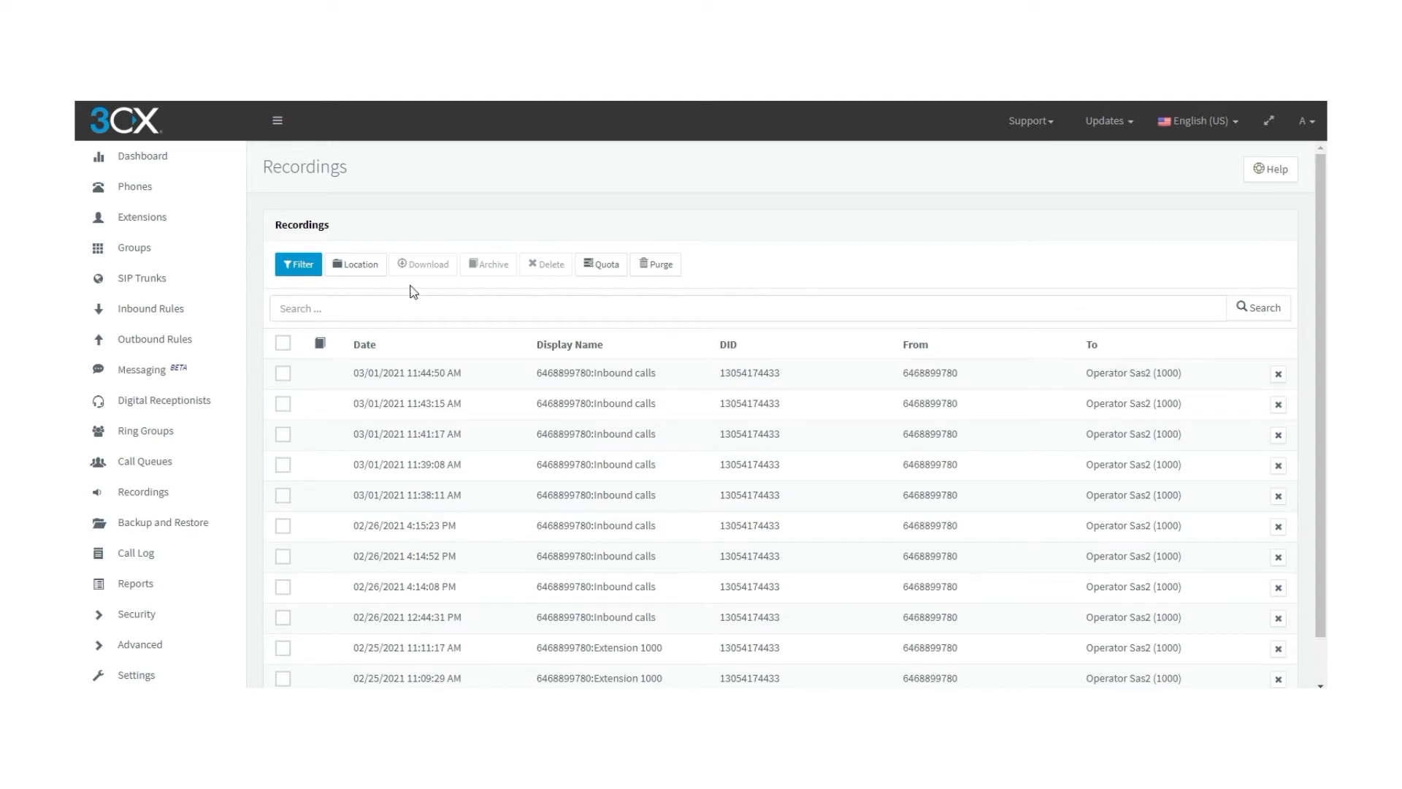
Step: Open the recordings filter and examine the call types available for filtering
left_click(298, 267)
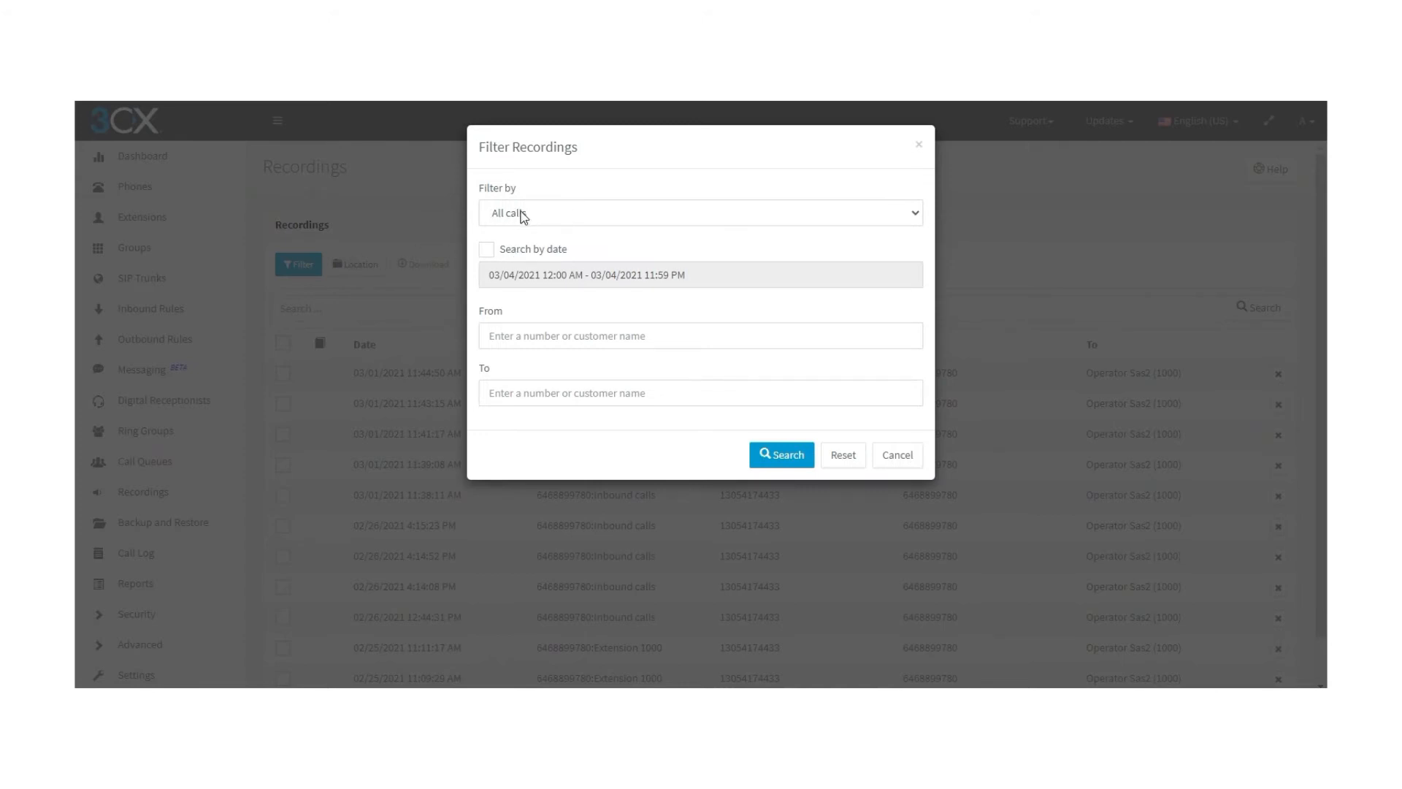
left_click(565, 212)
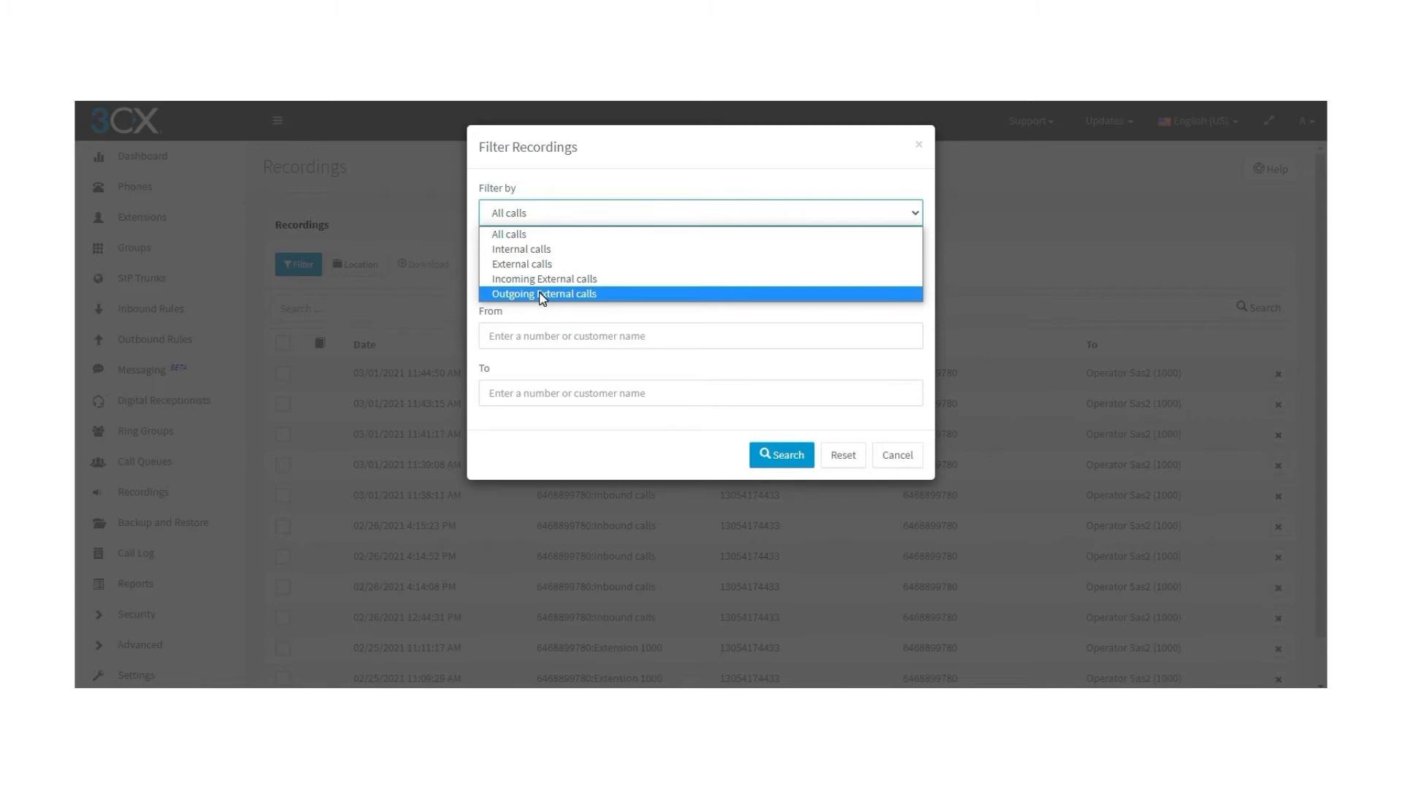
left_click(531, 320)
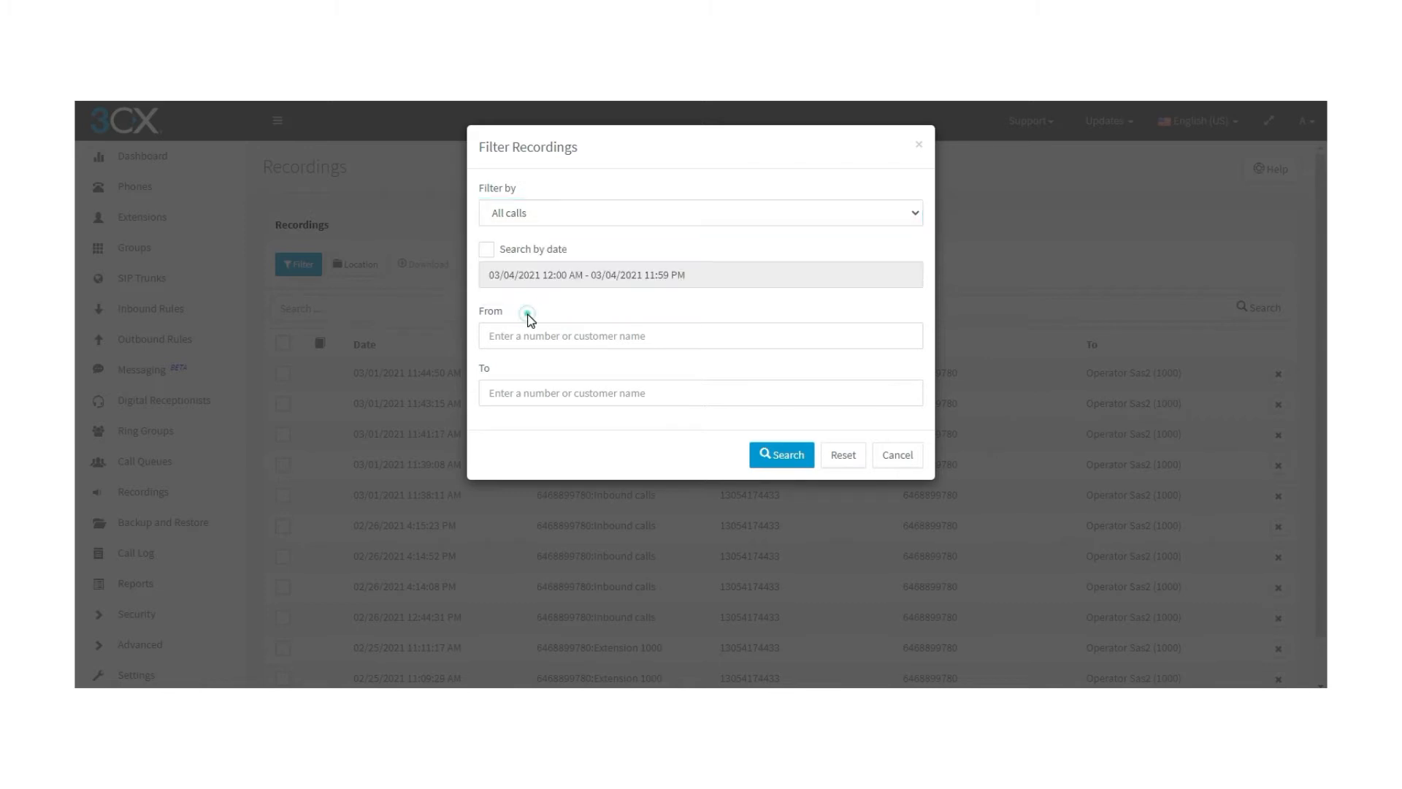
Step: Try filtering by date, examine the preset date ranges and the From and To fields, and reset and cancel the filter
left_click(487, 251)
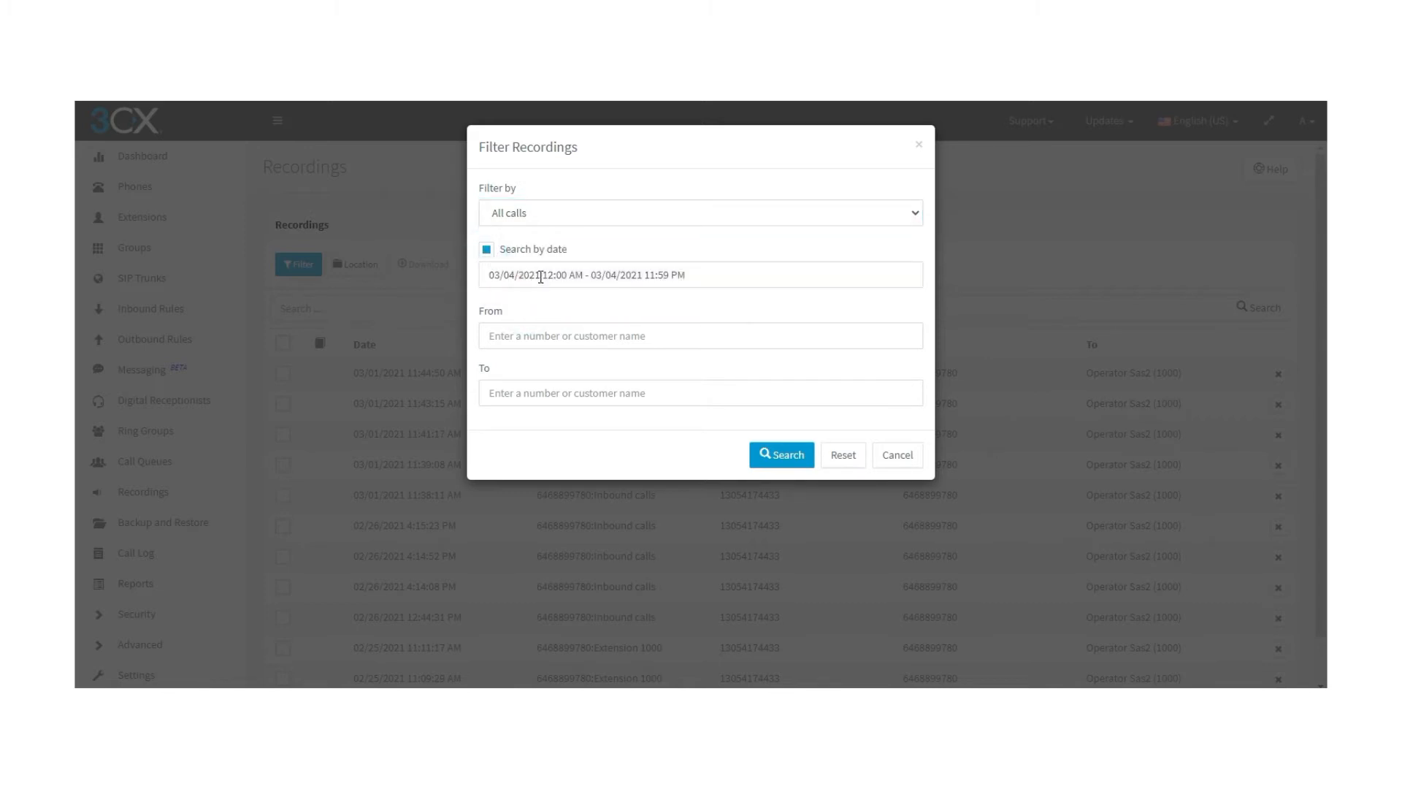
left_click(544, 275)
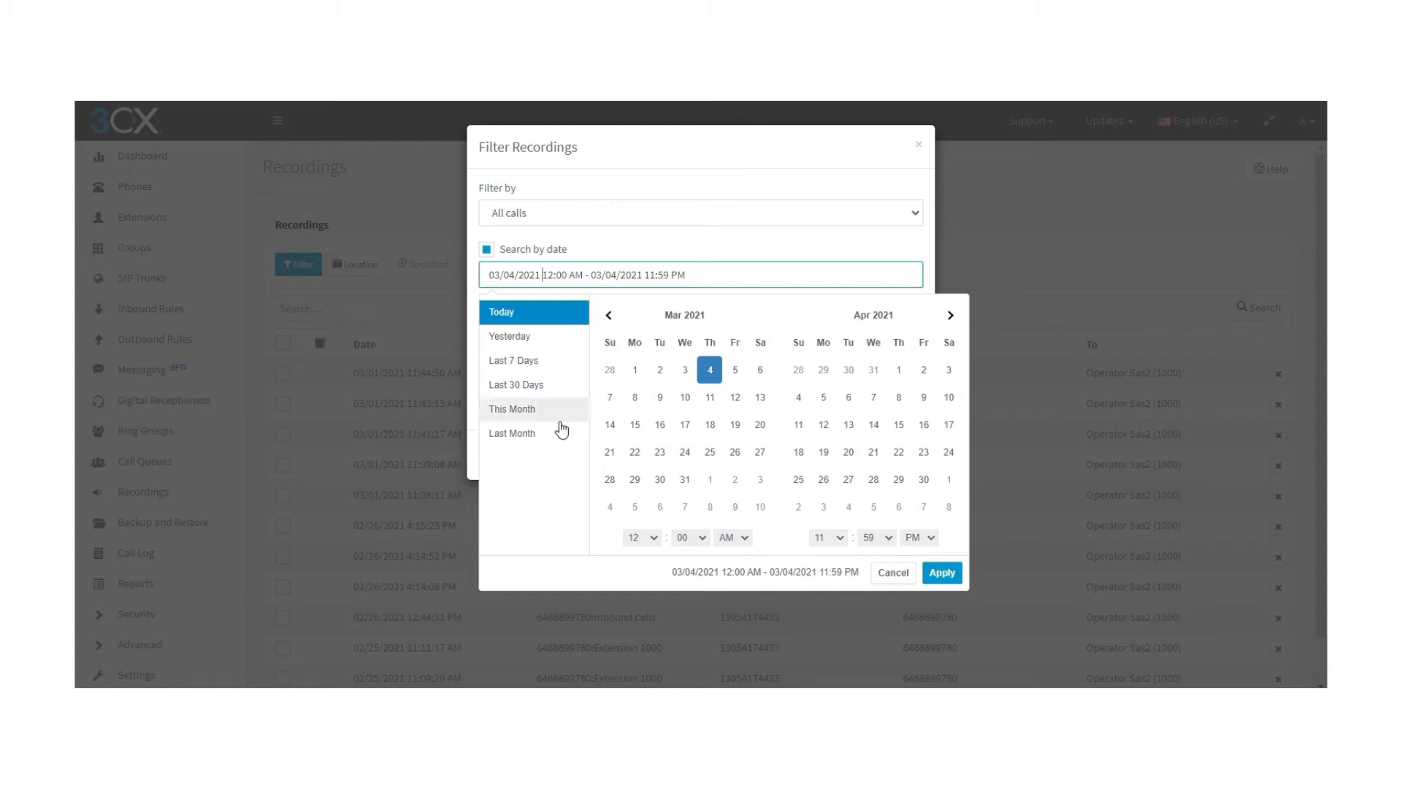
left_click(644, 247)
left_click(506, 338)
left_click(533, 395)
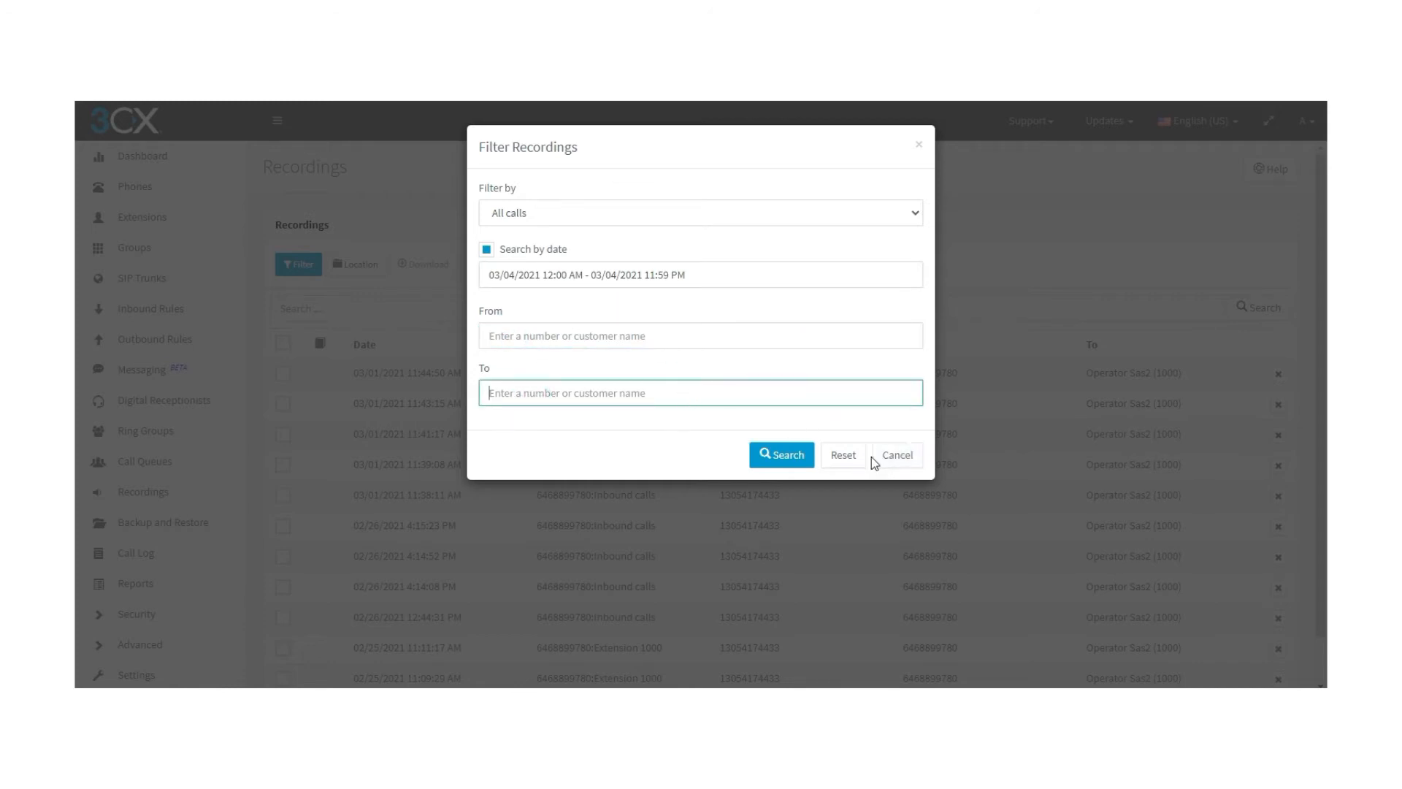
left_click(617, 438)
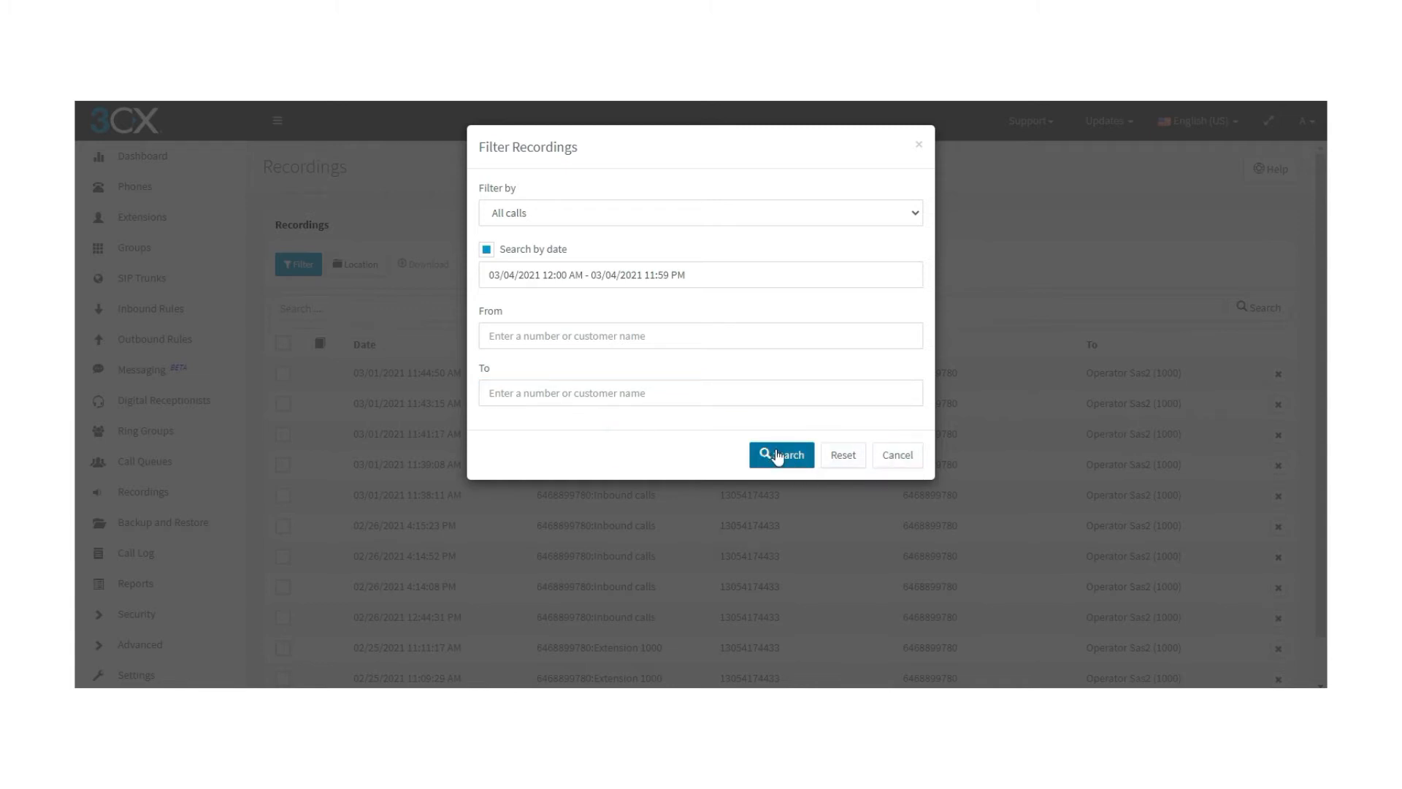
left_click(844, 460)
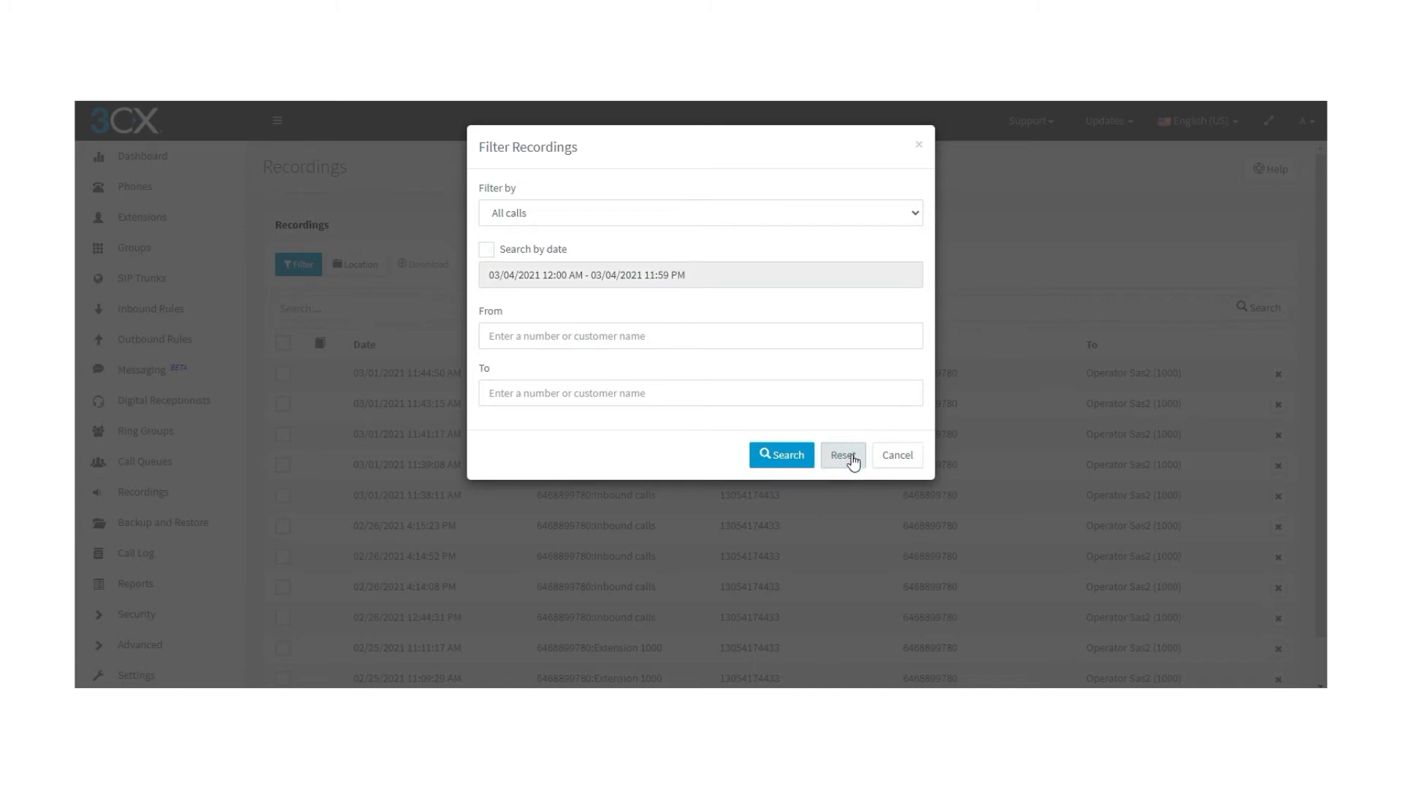
left_click(902, 460)
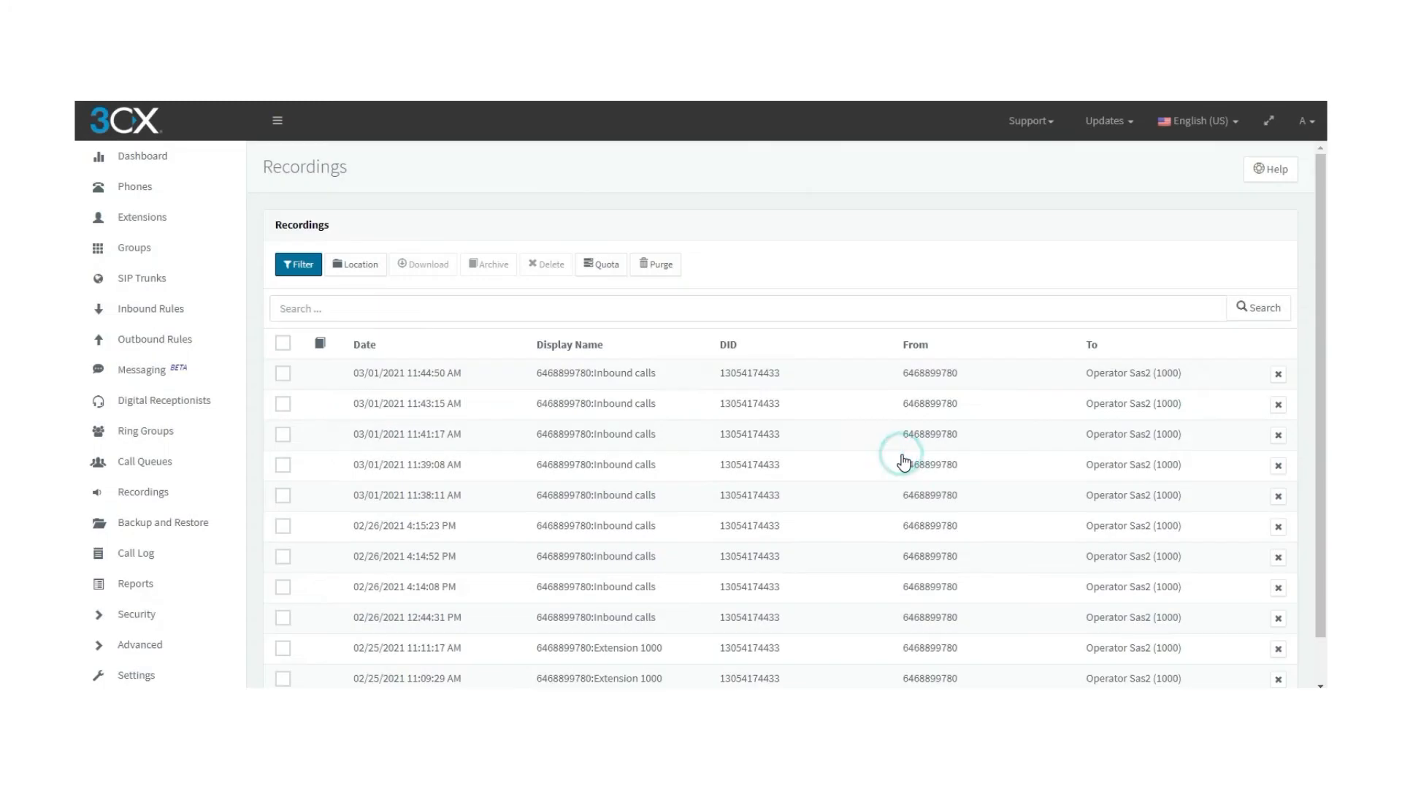
Step: Enable remote archiving in the recording location settings and examine the available location types, keeping FTP
left_click(353, 269)
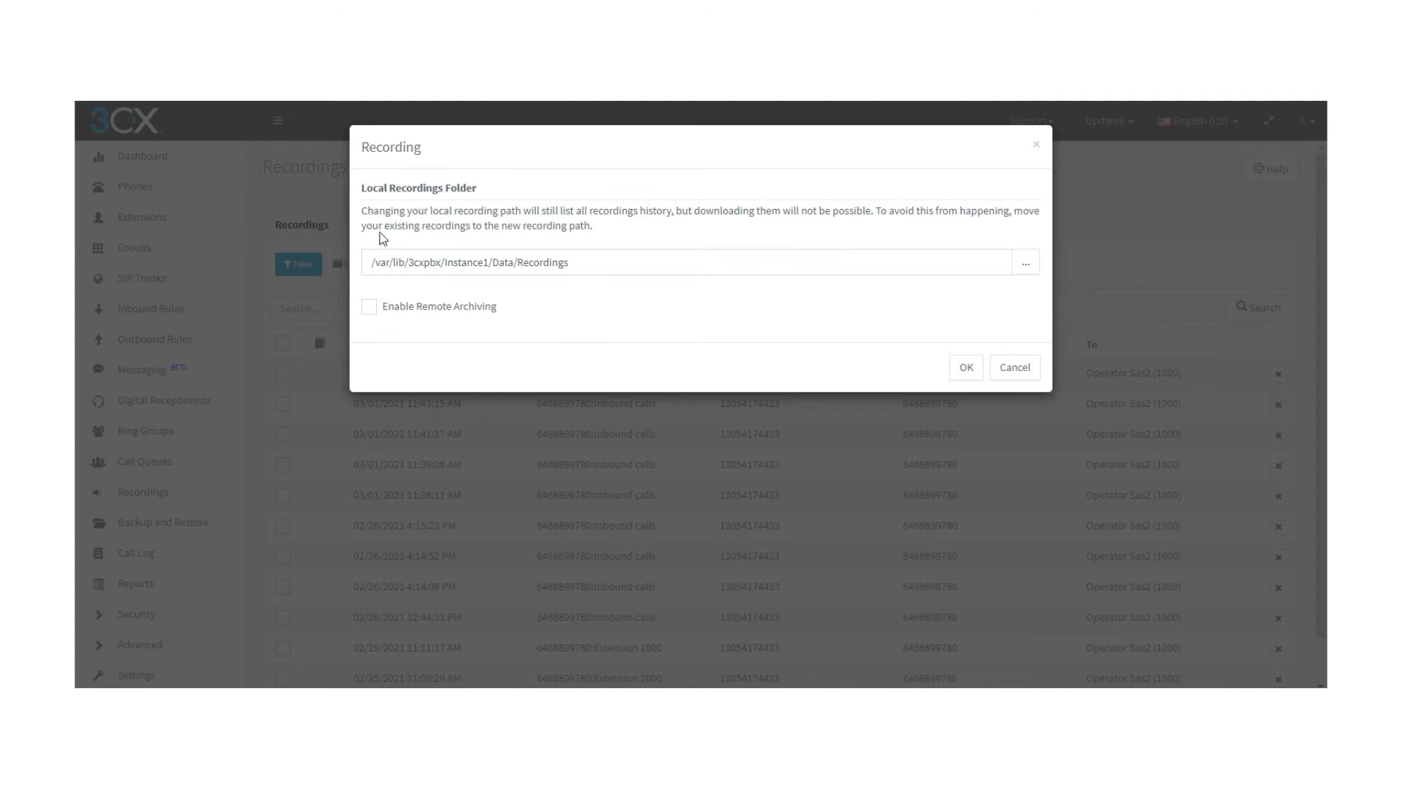
left_click(408, 266)
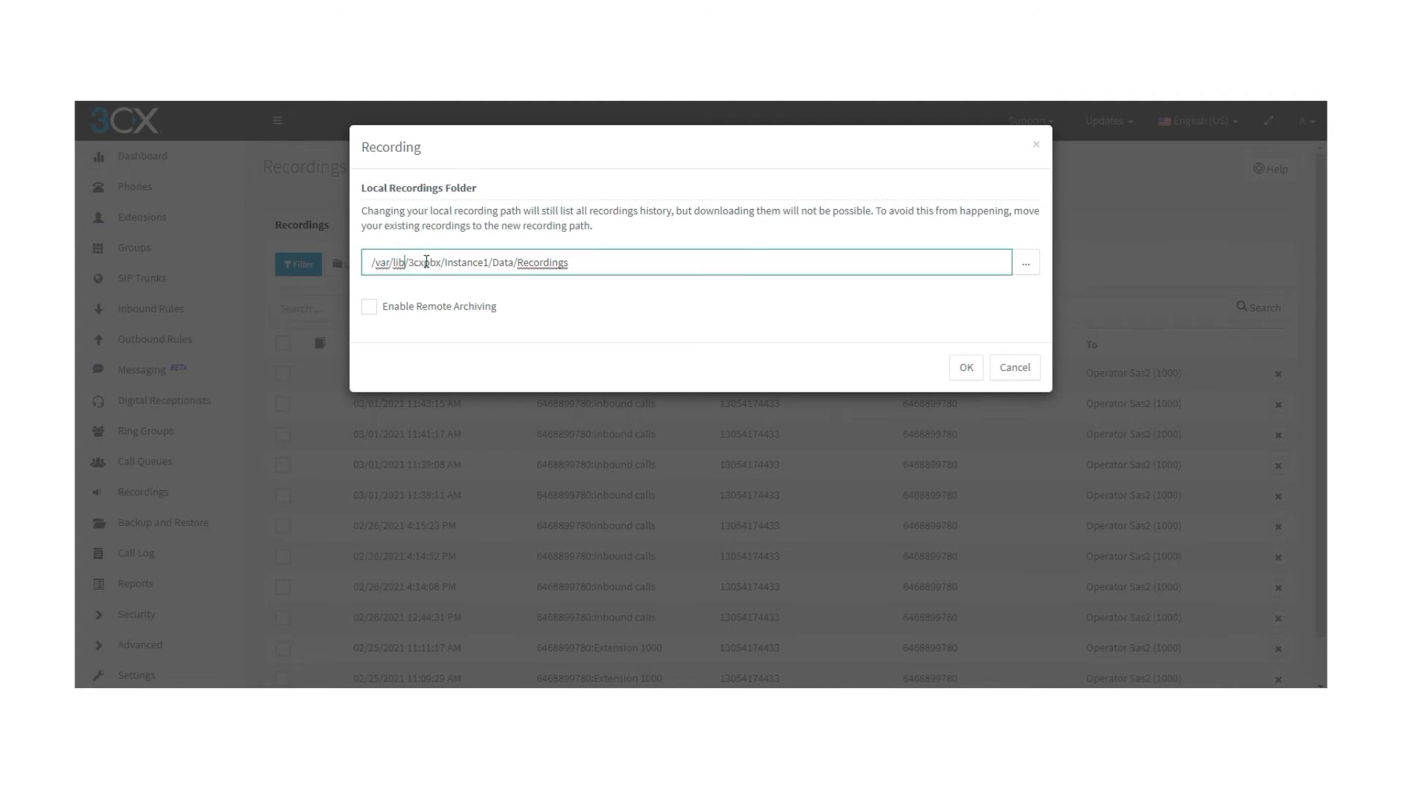
left_click(570, 281)
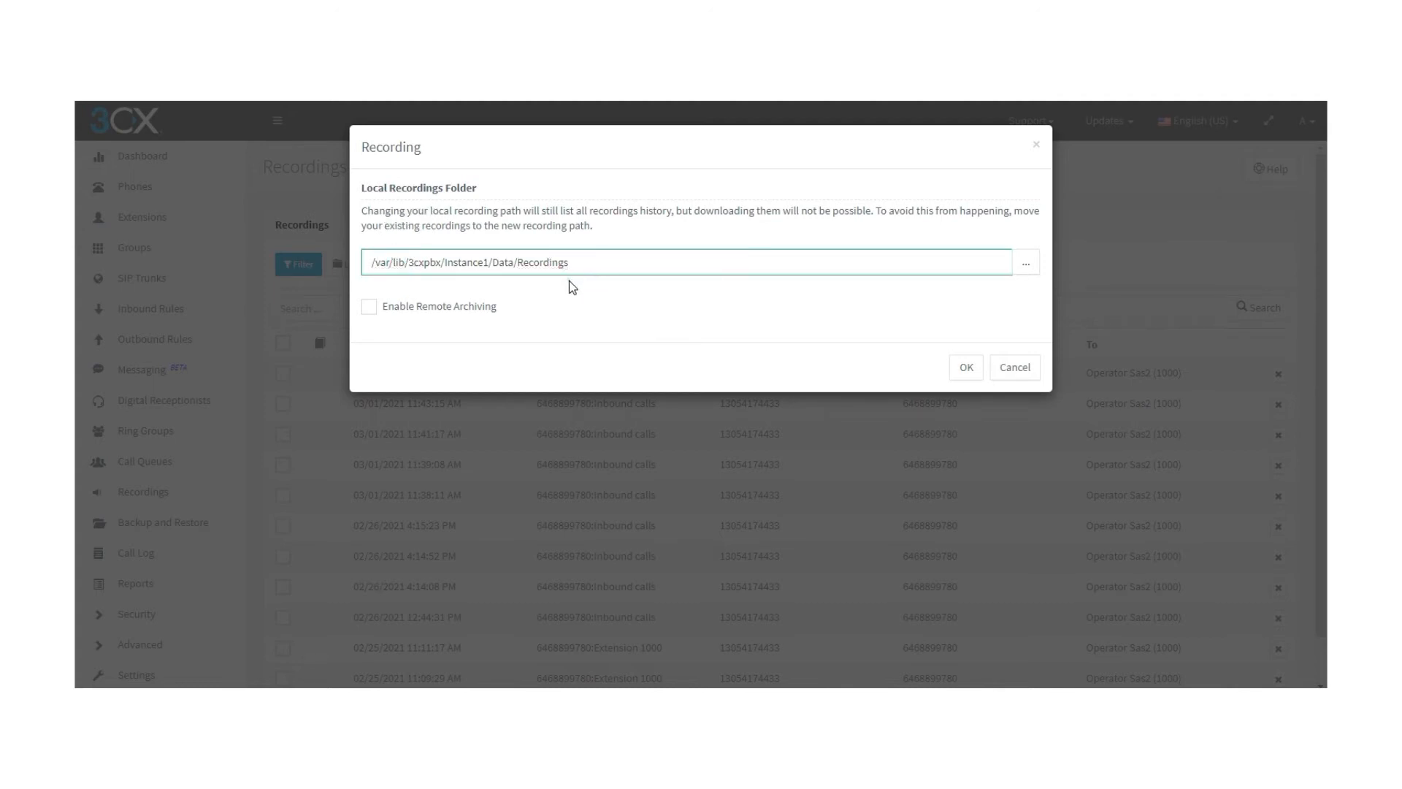
left_click(370, 310)
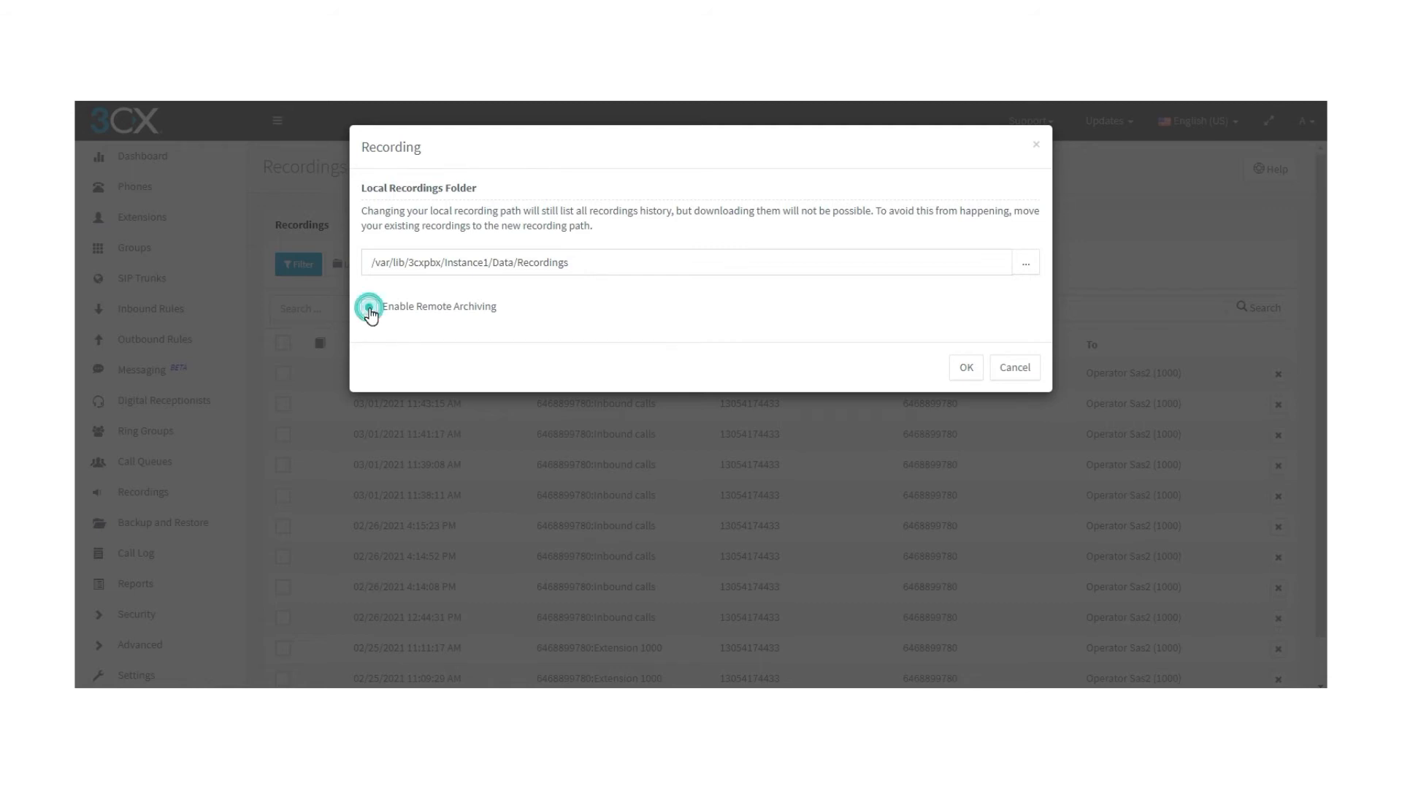
scroll(536, 325, "down", 1)
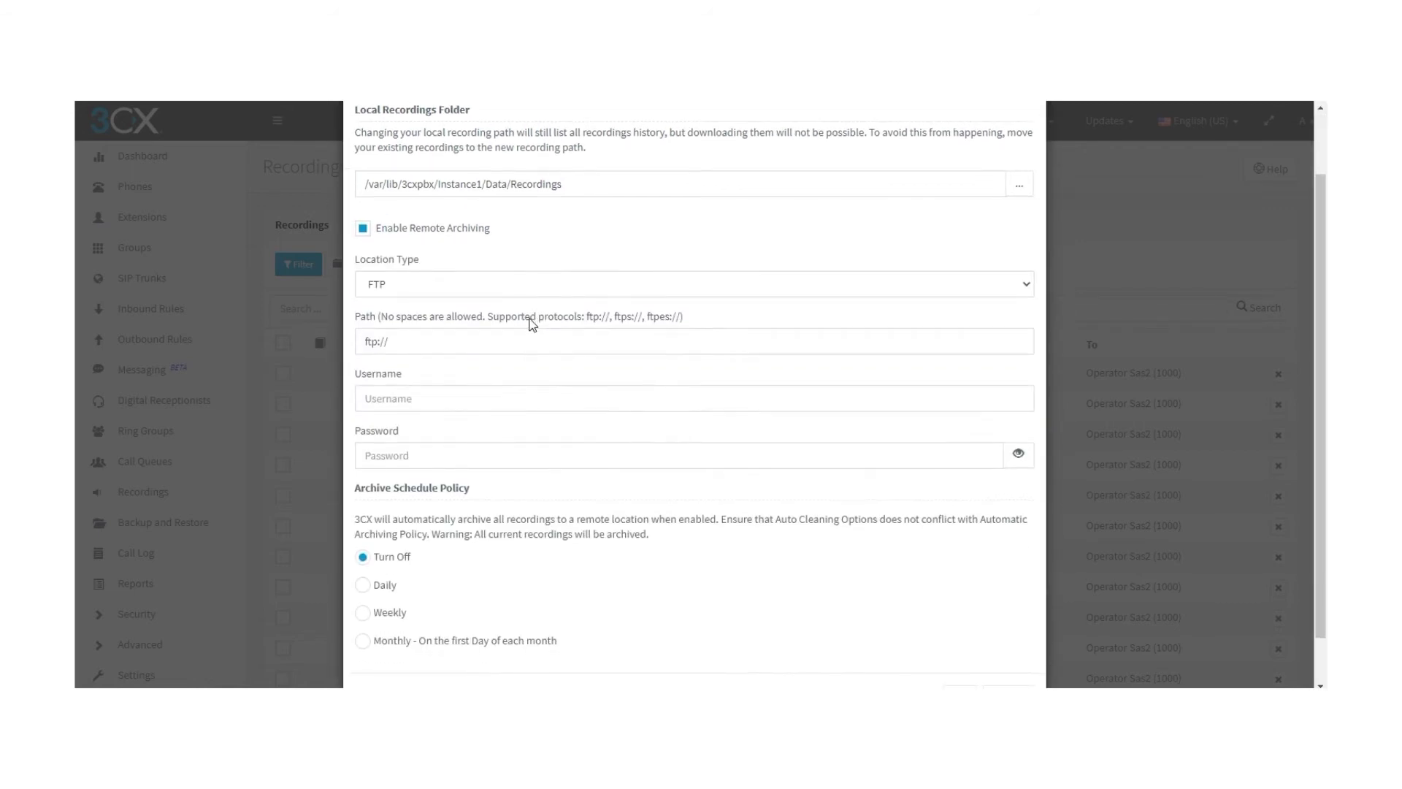
left_click(431, 288)
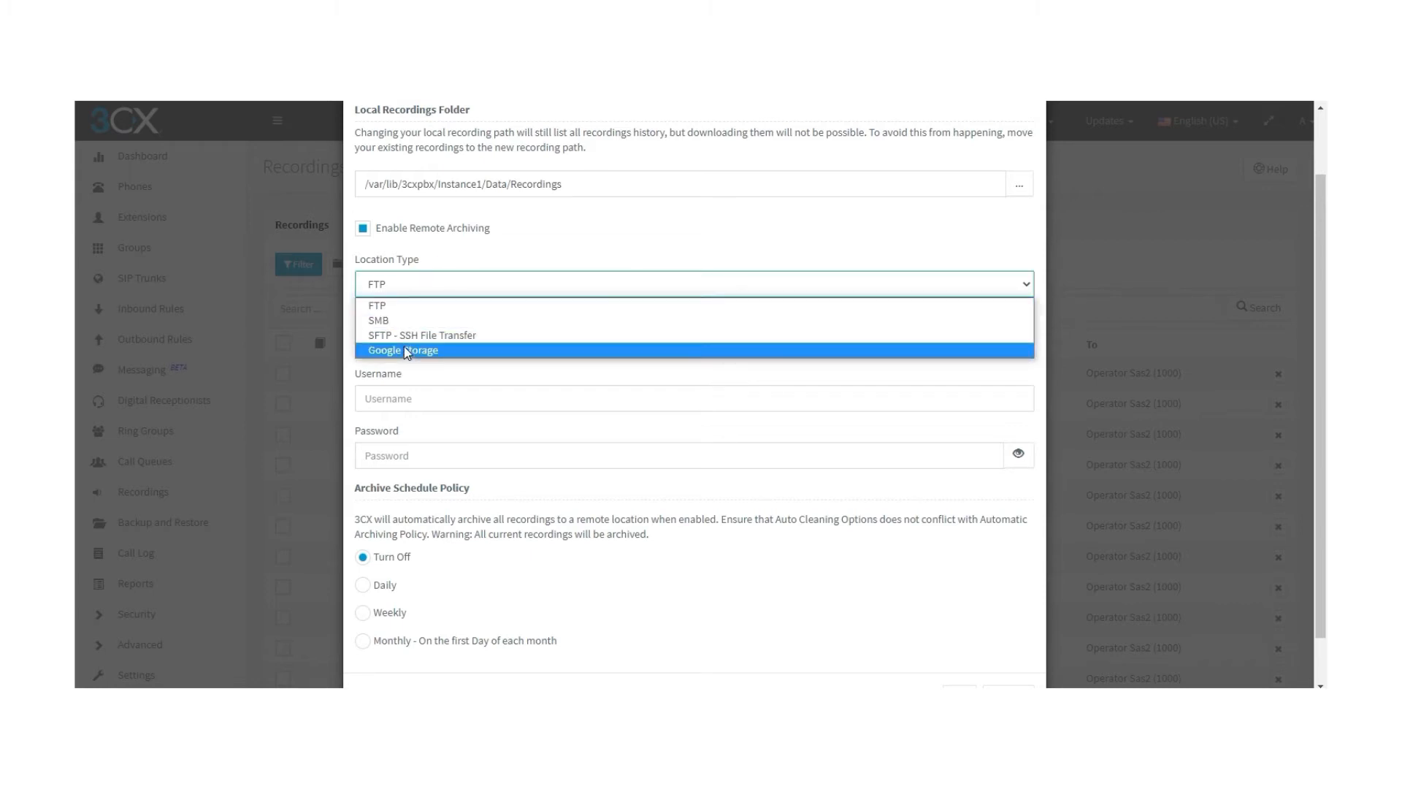
left_click(417, 285)
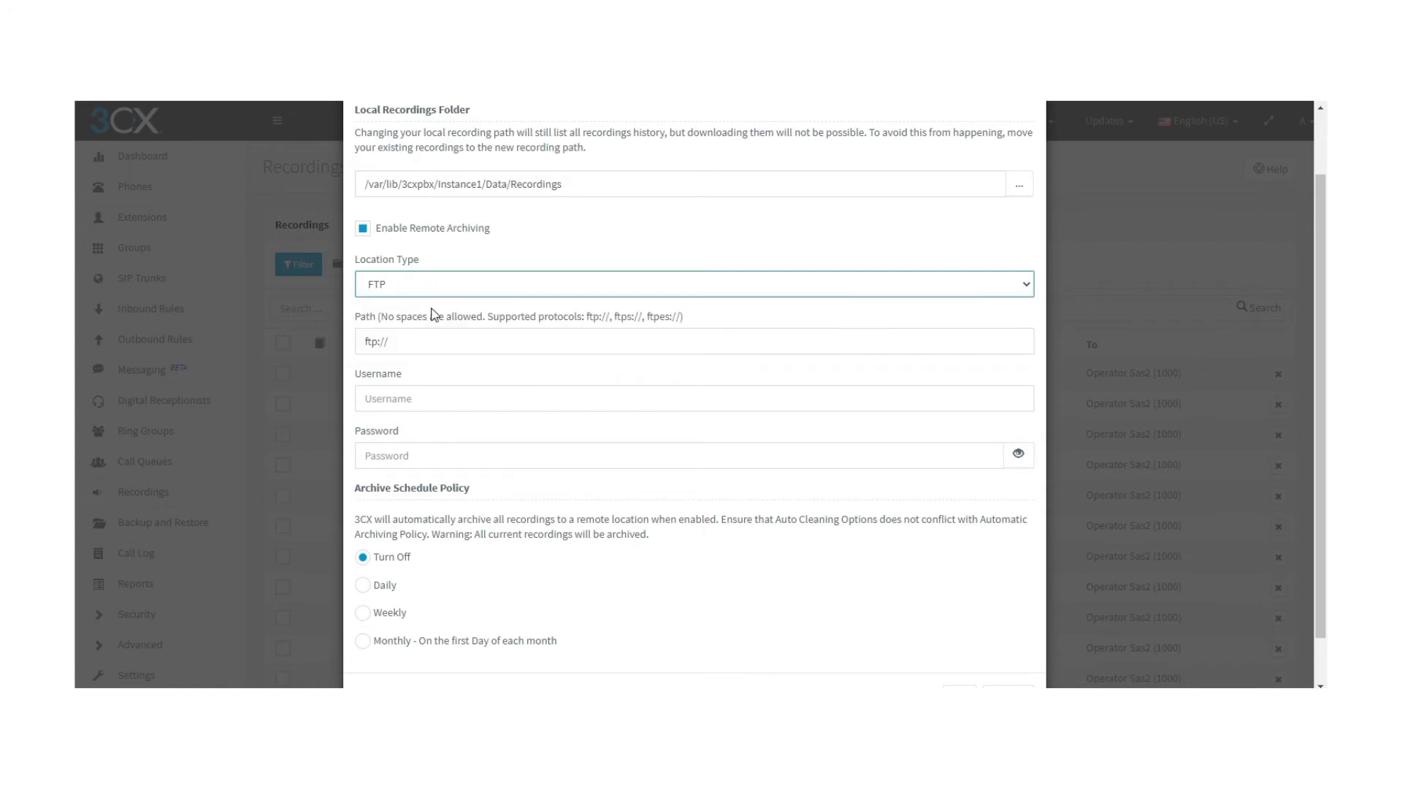
Step: Try the daily, weekly and monthly archive schedules, and discard the changes to the recording location settings
scroll(655, 436, "down", 1)
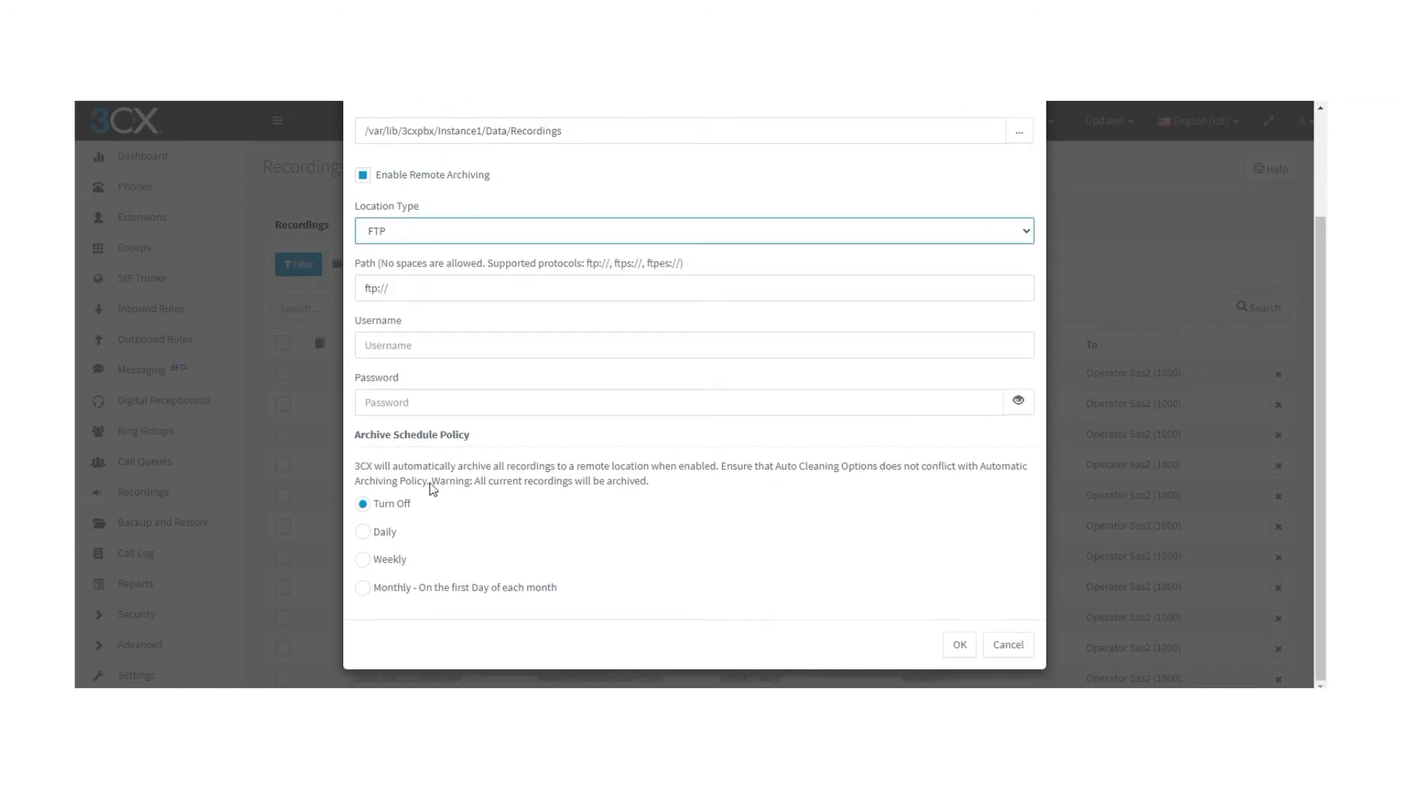
left_click(363, 532)
left_click(364, 560)
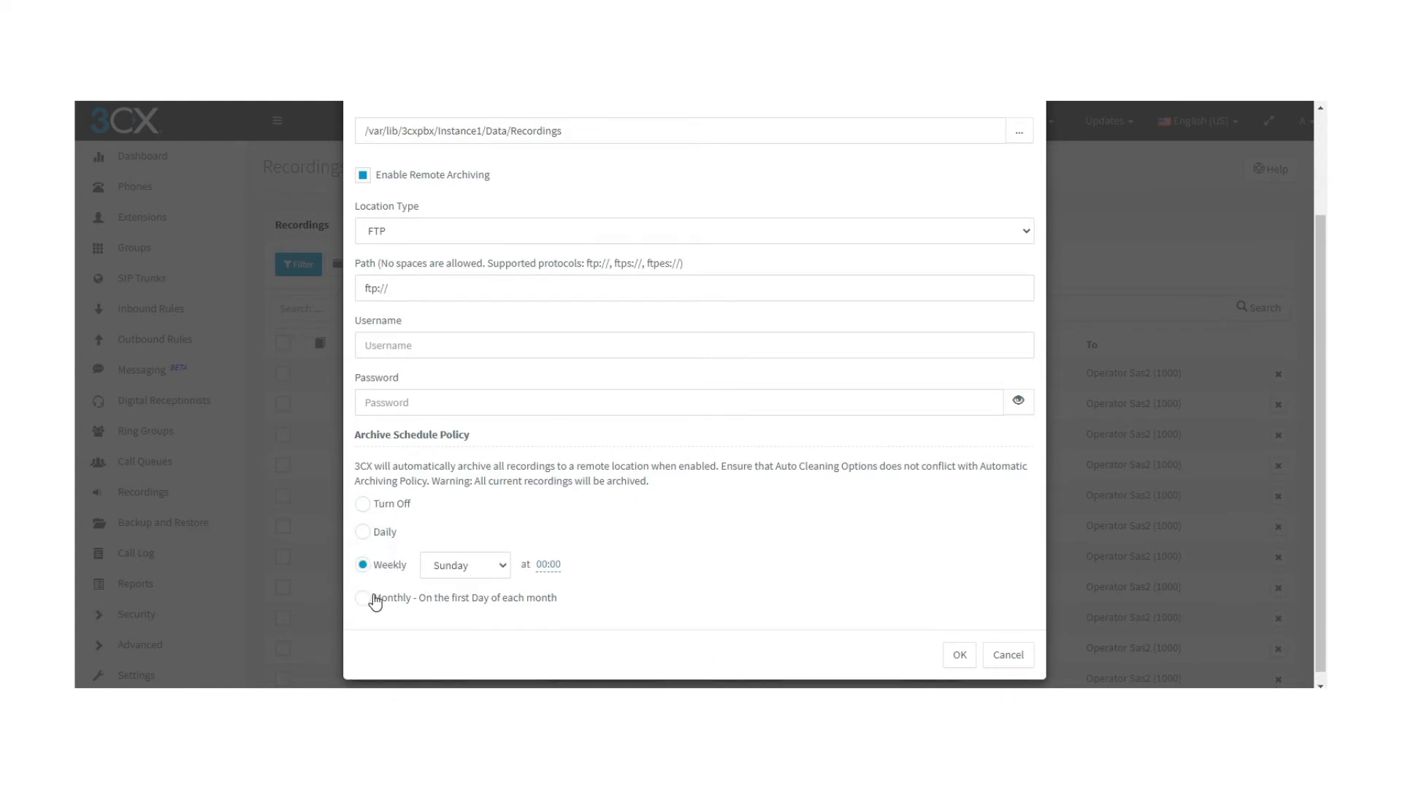
left_click(363, 506)
left_click(365, 533)
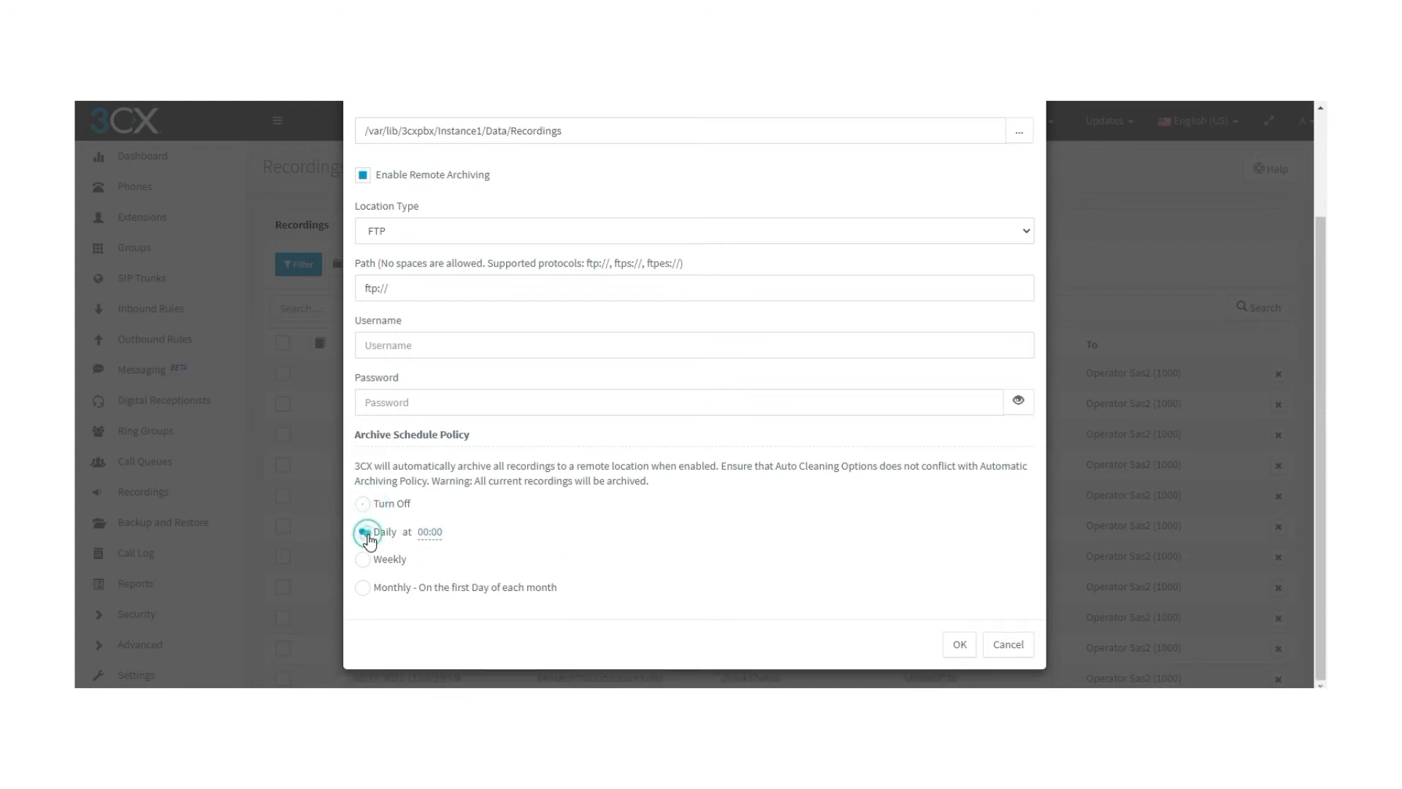
left_click(364, 560)
left_click(365, 600)
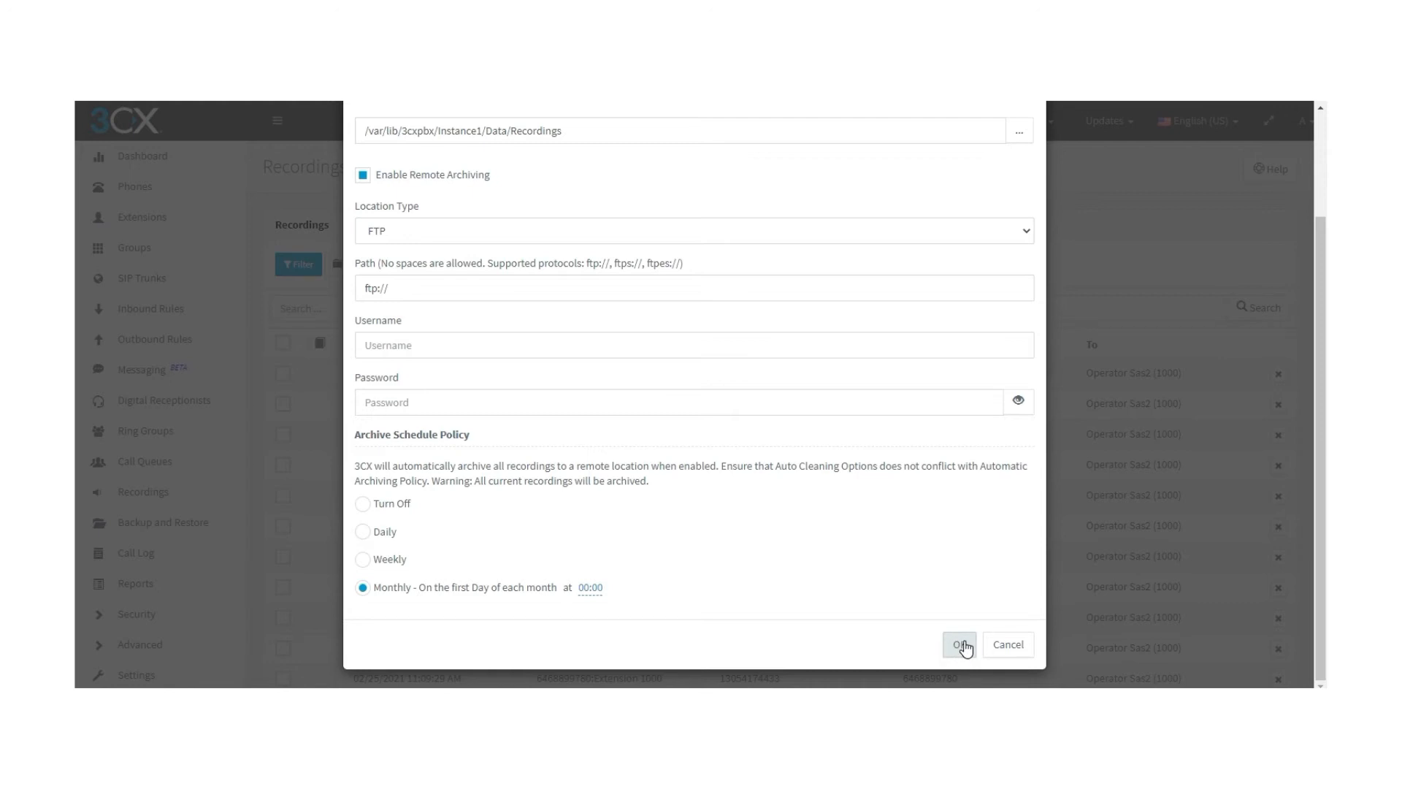
left_click(996, 643)
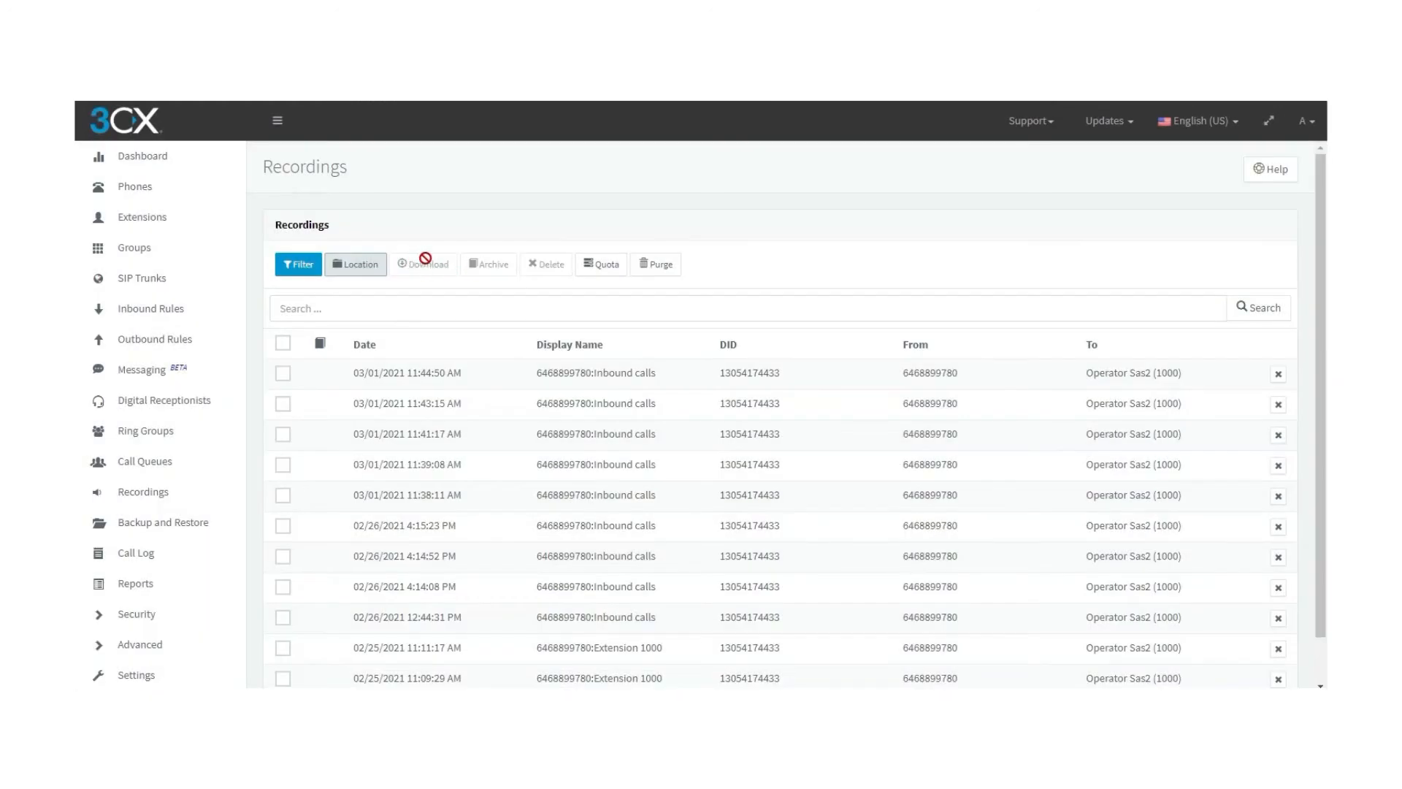
Step: Select the three newest recordings and clear the selection again
left_click(283, 374)
left_click(283, 405)
left_click(283, 435)
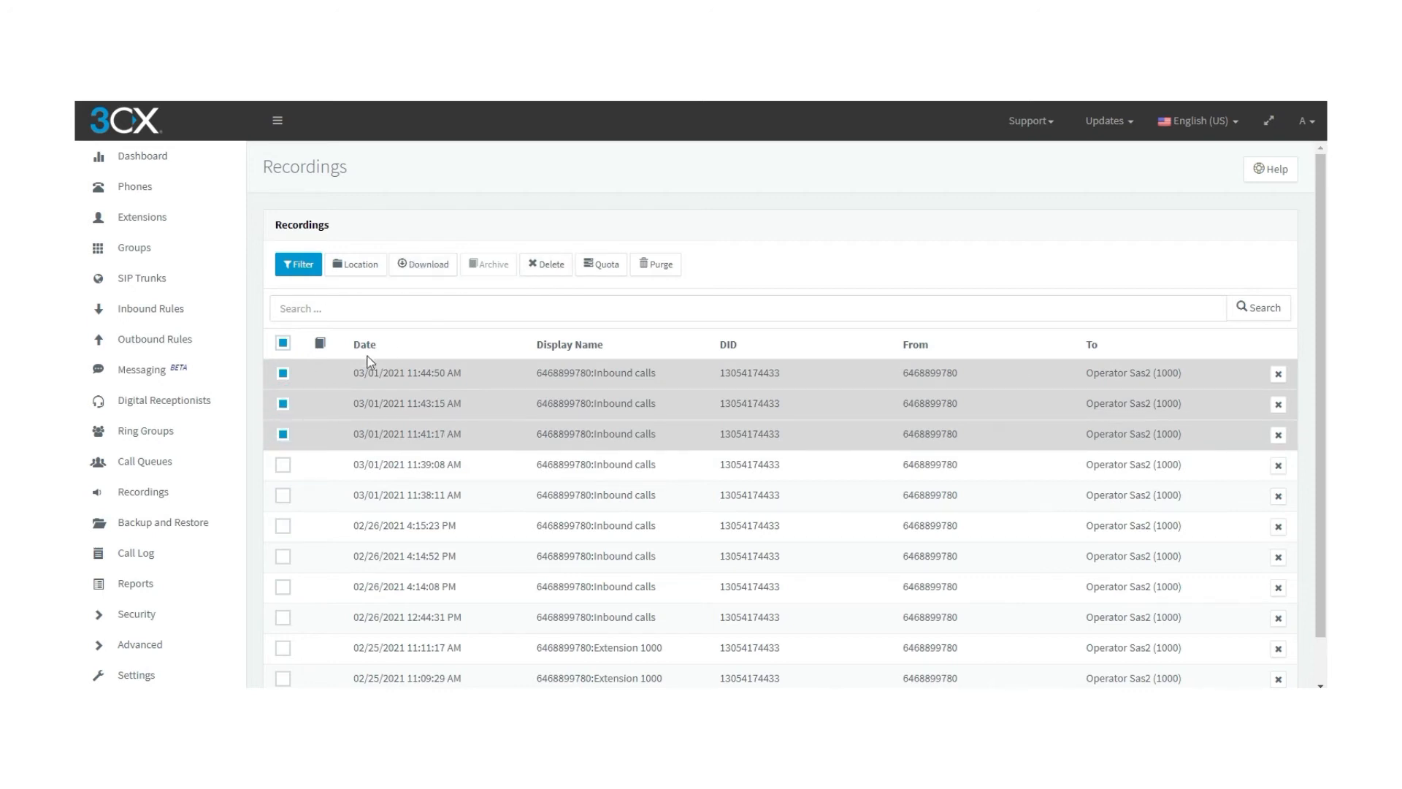
left_click(283, 343)
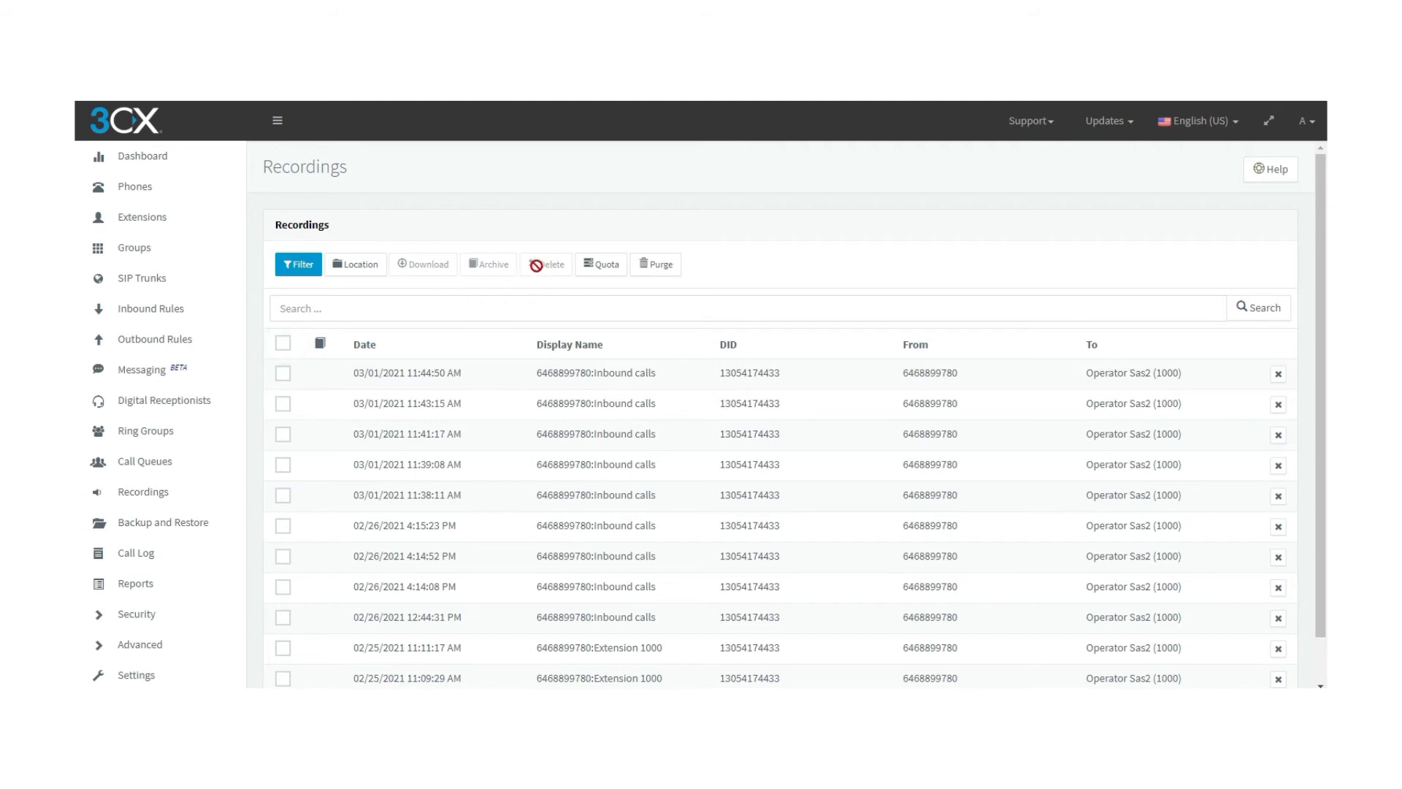
Step: Delete the two newest recordings, dated 03/01/2021 at 11:44:50 AM and 11:43:15 AM
left_click(282, 373)
left_click(286, 408)
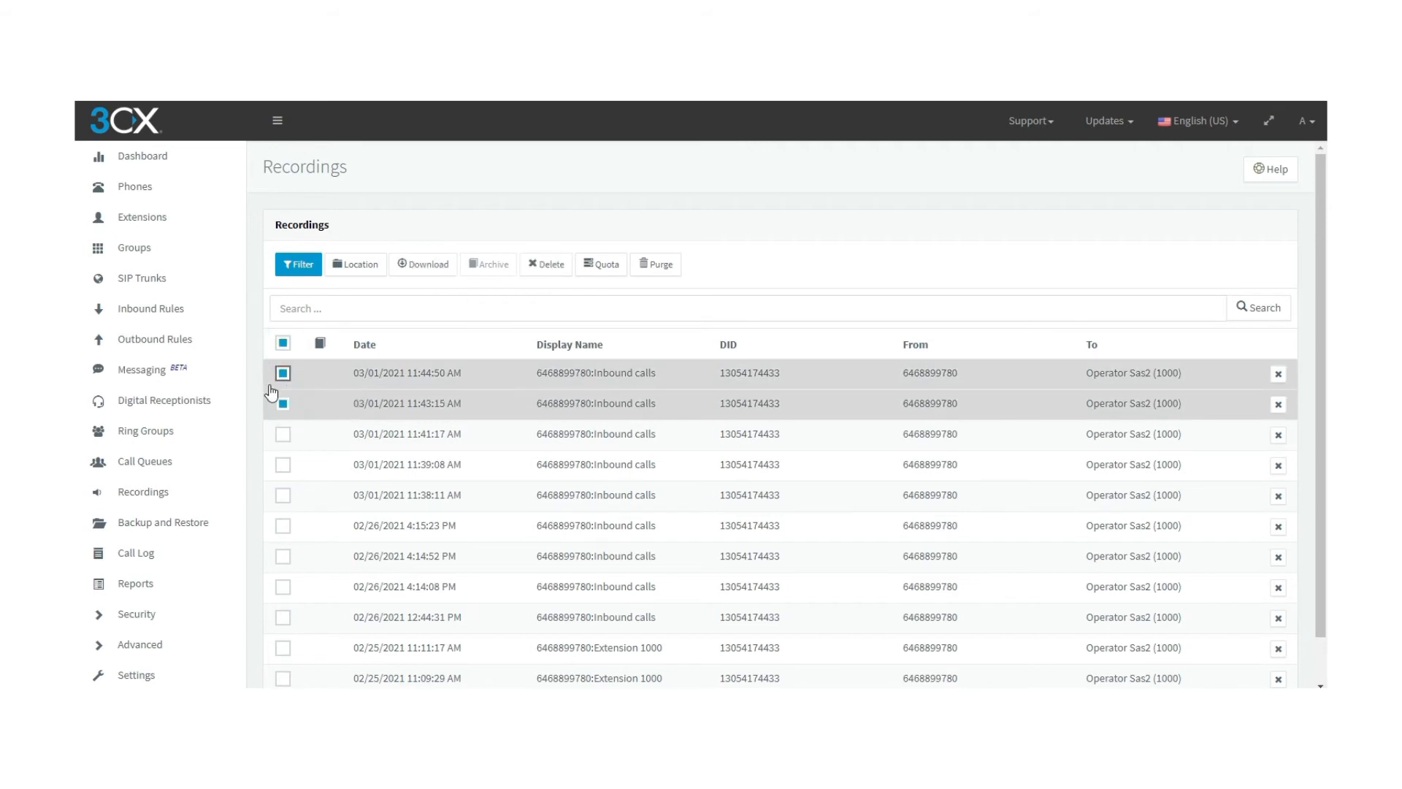
left_click(546, 272)
left_click(724, 253)
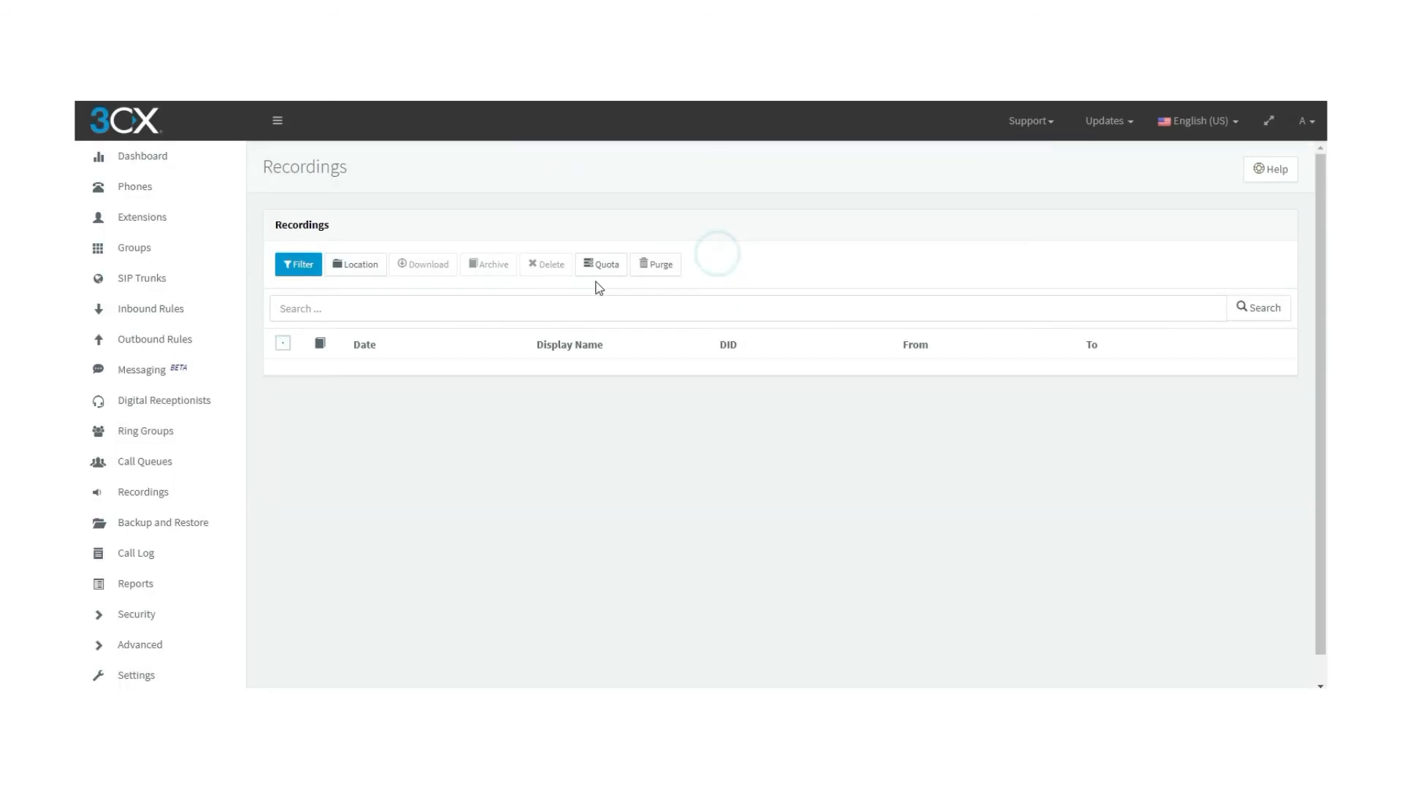
Step: Enable the recording quota's email notification at 80% of quota, leave auto cleaning and compression off, and save the settings
left_click(601, 267)
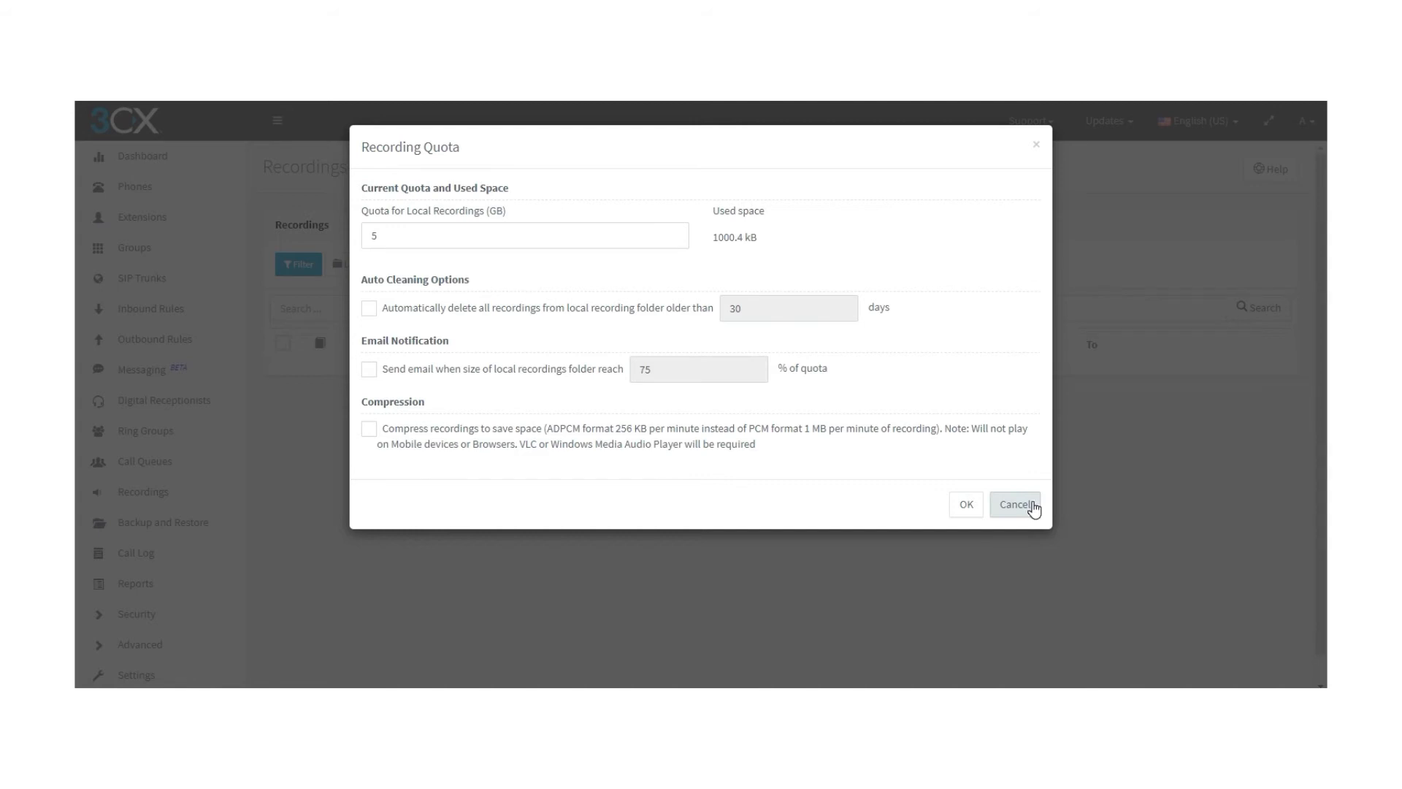
left_click(373, 310)
left_click(374, 310)
left_click(373, 373)
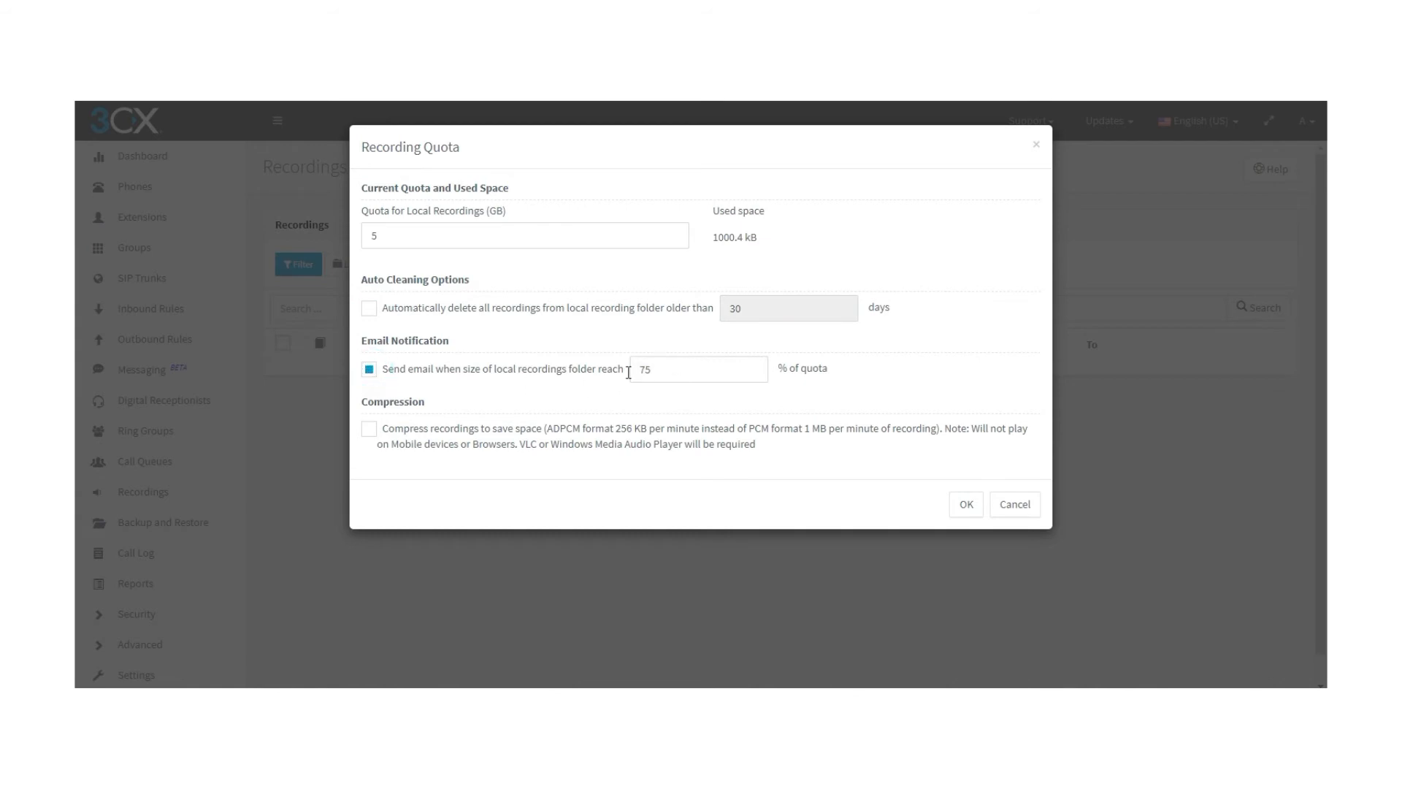
double_click(672, 370)
type("80")
left_click(516, 390)
left_click(368, 431)
left_click(371, 430)
left_click(963, 505)
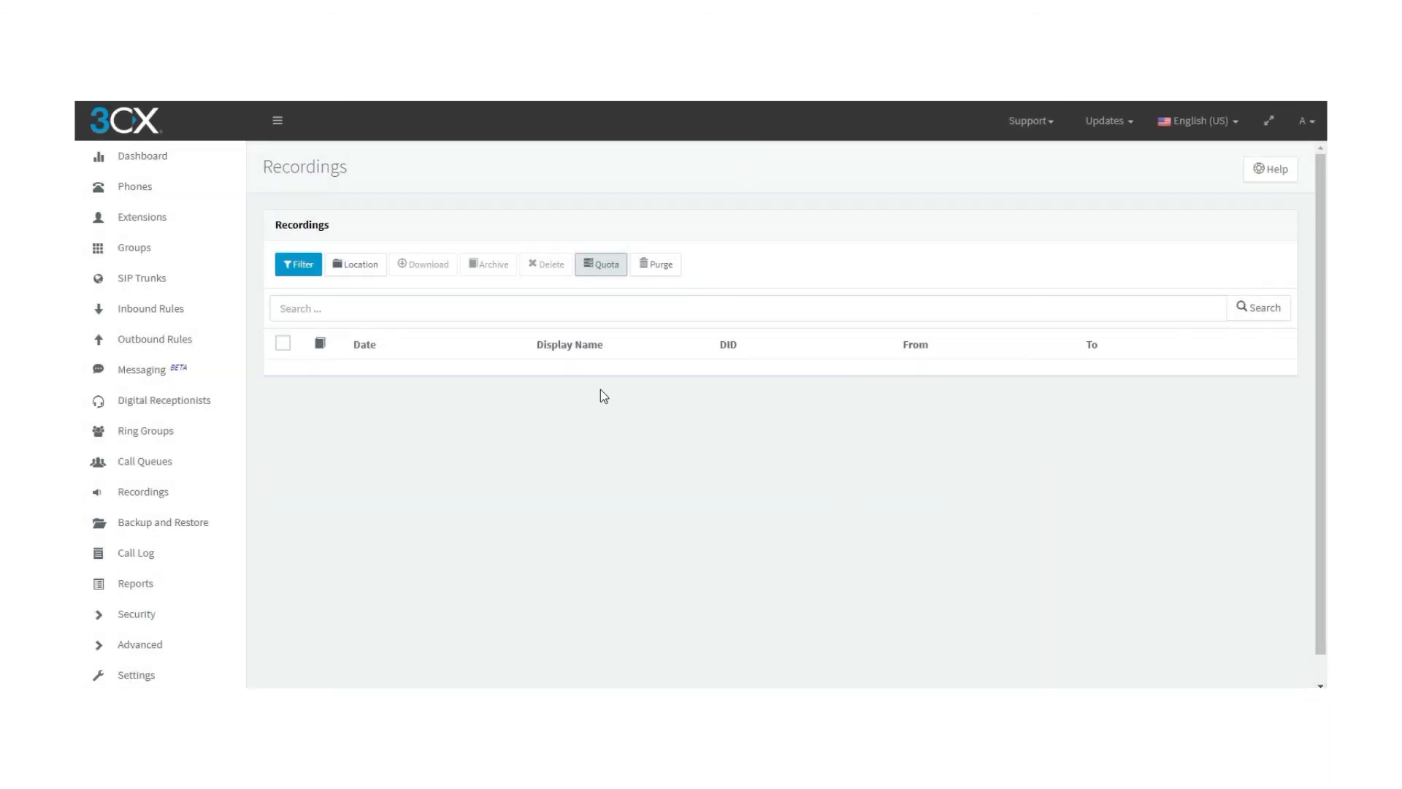
Step: Start purging all recordings and cancel the purge at the confirmation
left_click(572, 319)
left_click(522, 283)
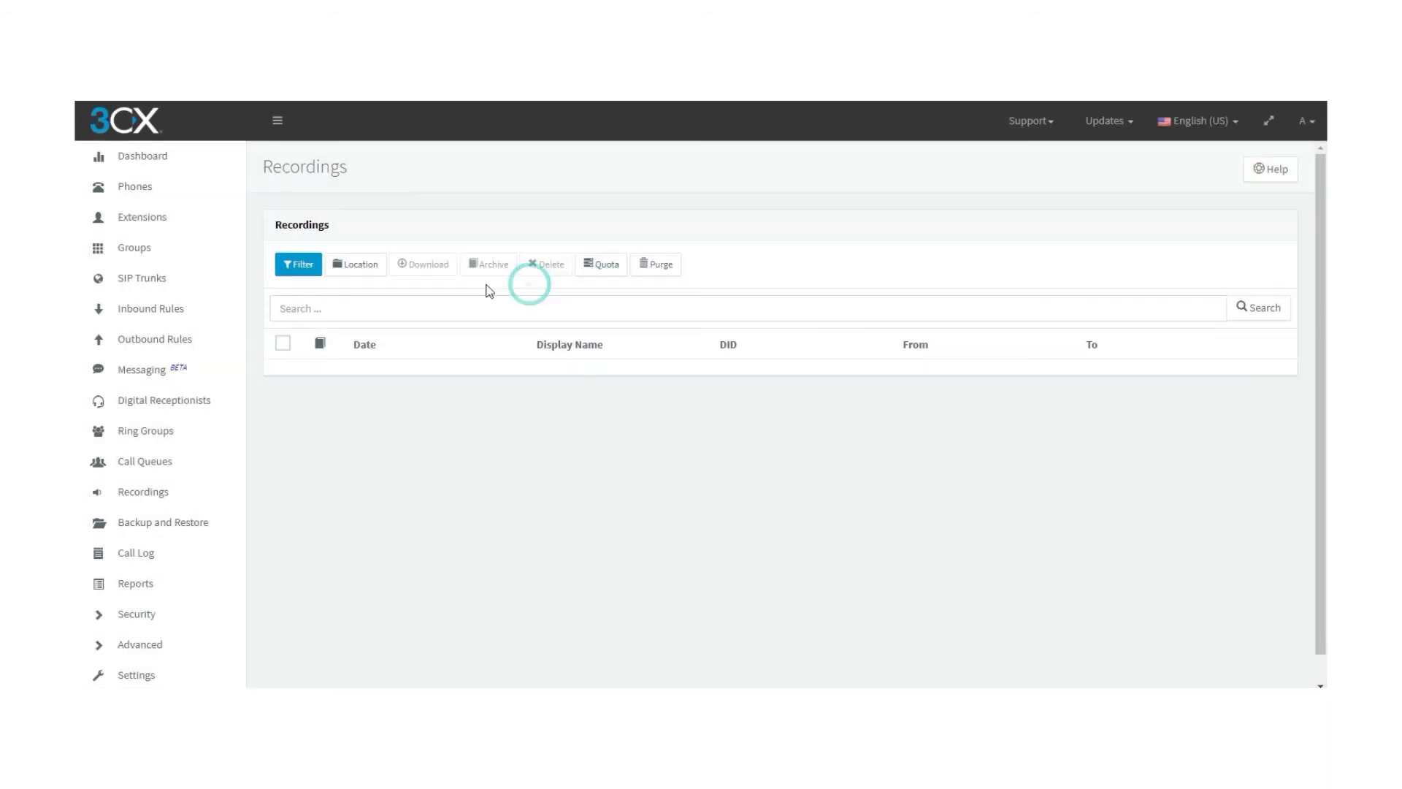
left_click(659, 273)
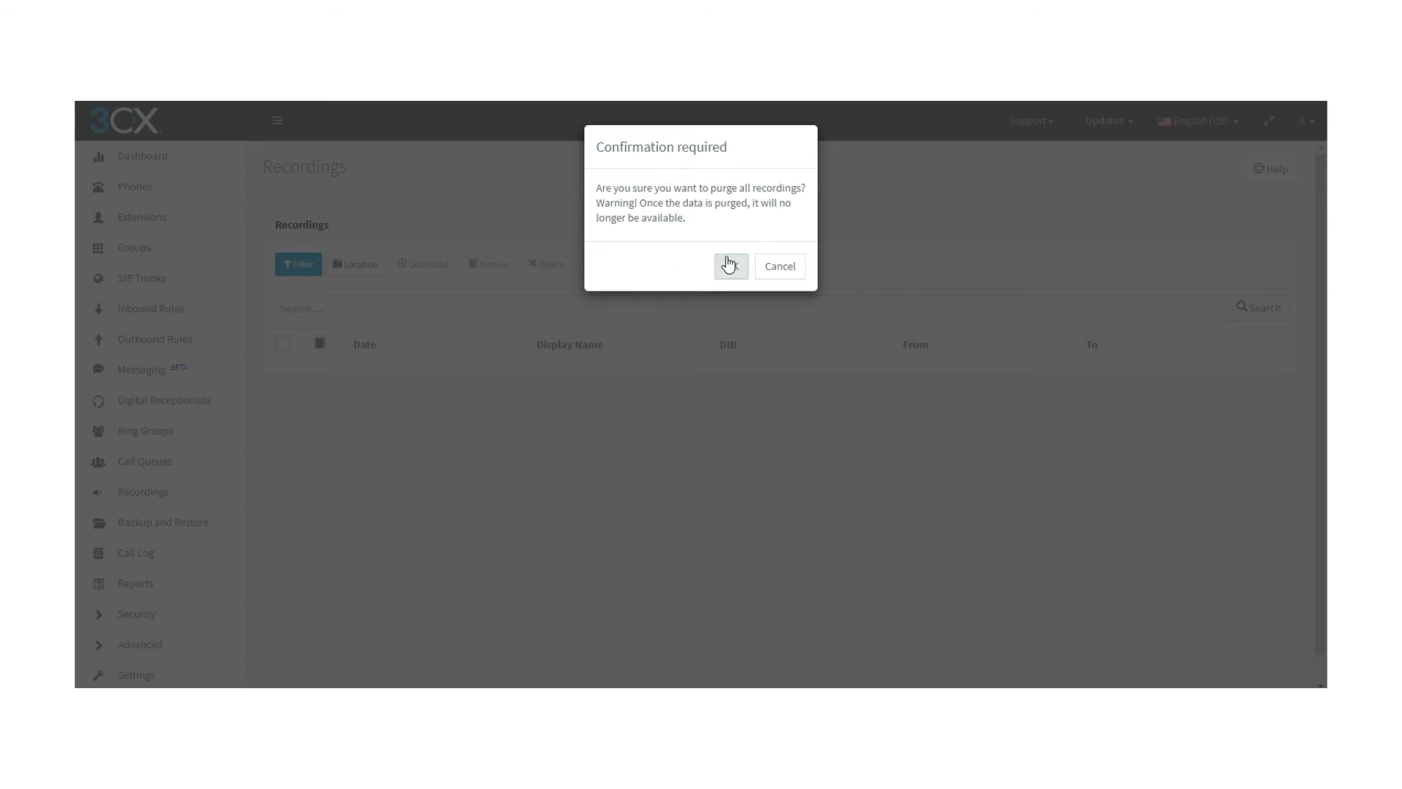
left_click(775, 266)
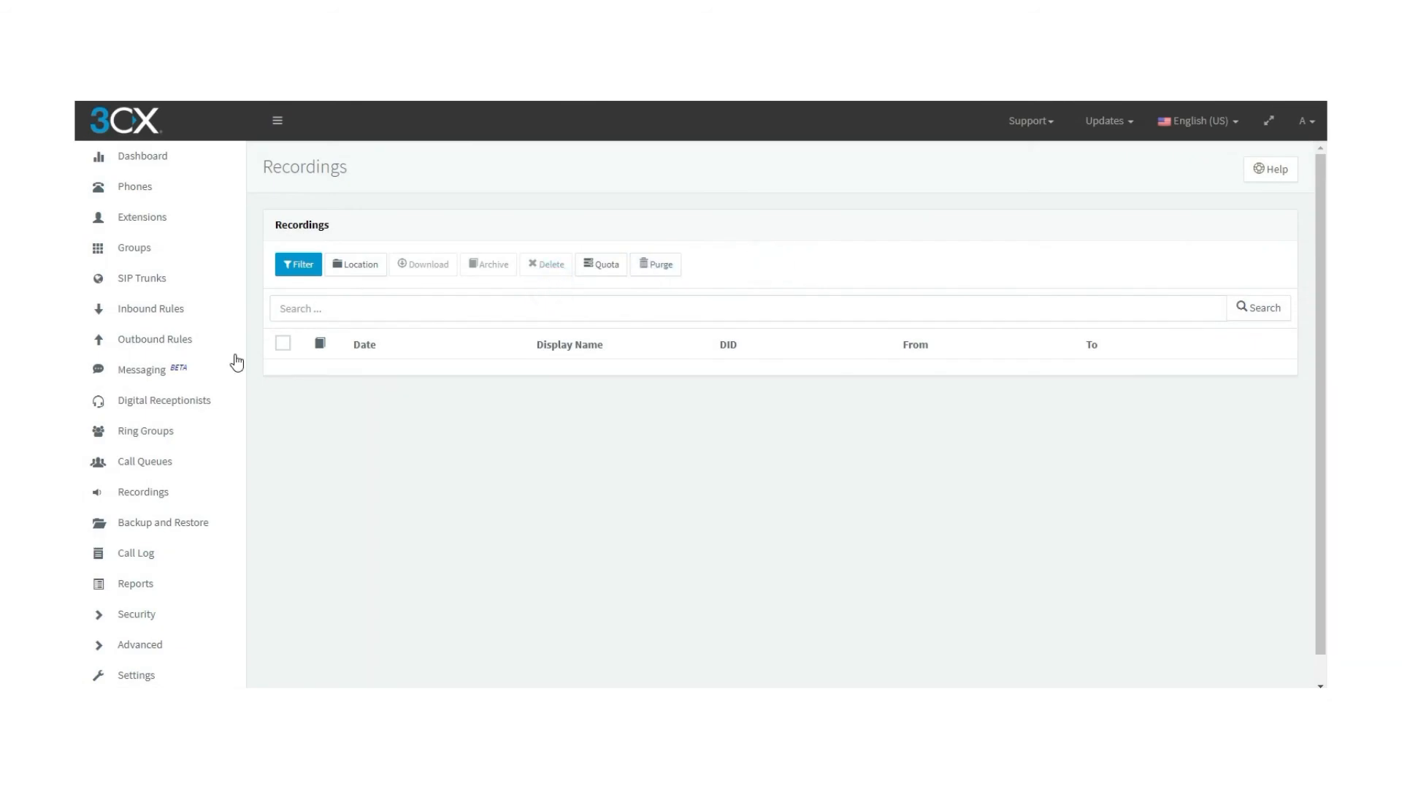
Step: In the phone provisioning settings of extension 0001, enable Show Call Recordings and Allow Deletion of Recordings
left_click(161, 221)
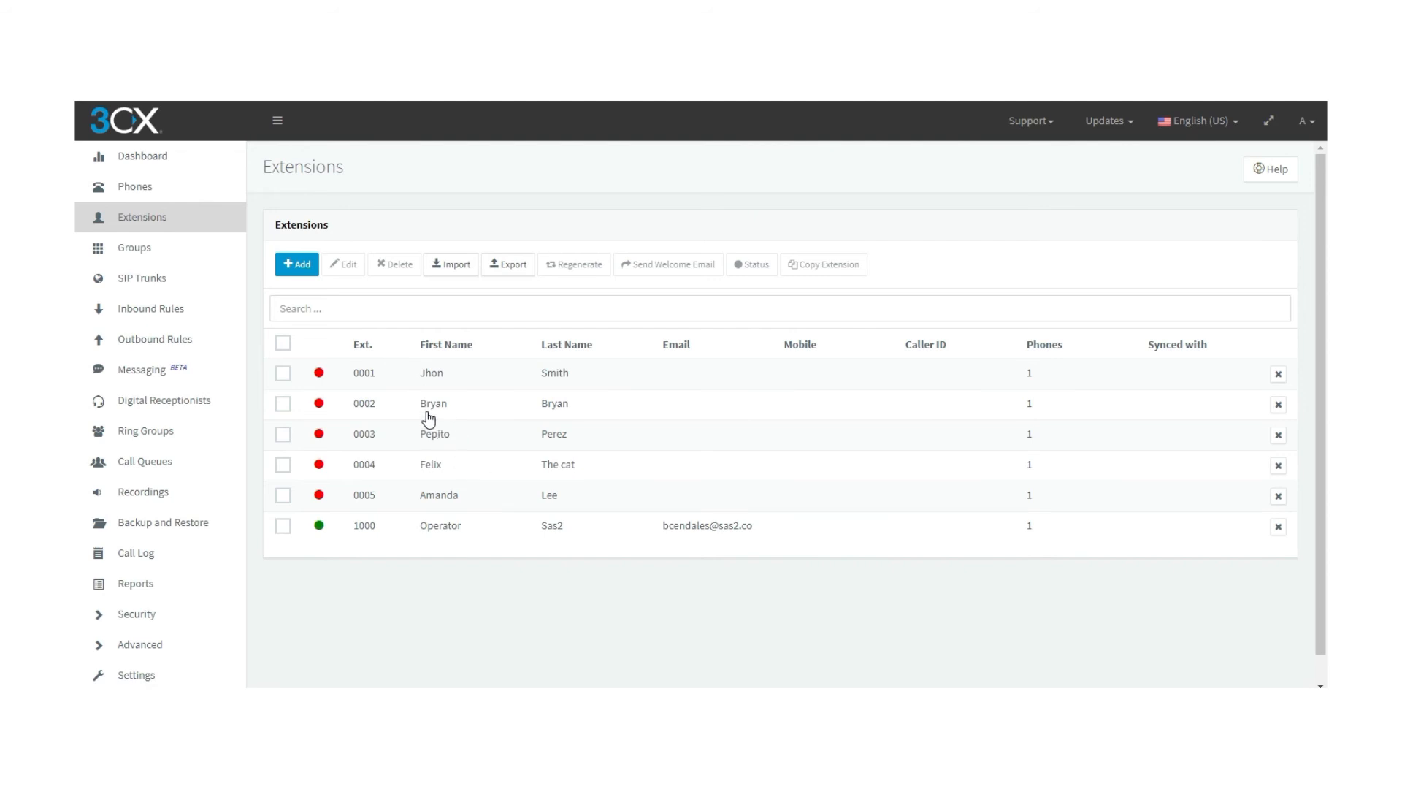
double_click(449, 374)
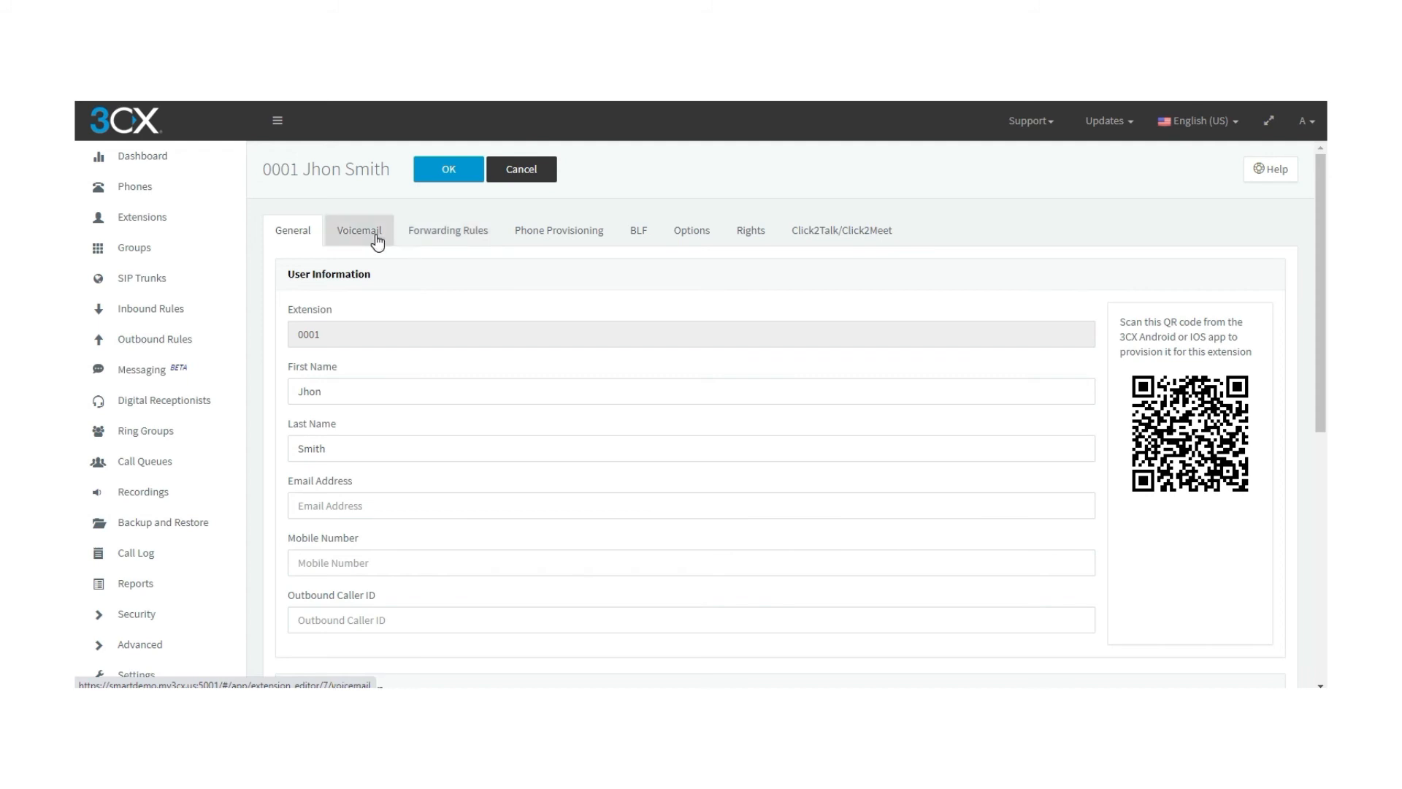
left_click(561, 238)
scroll(481, 308, "down", 5)
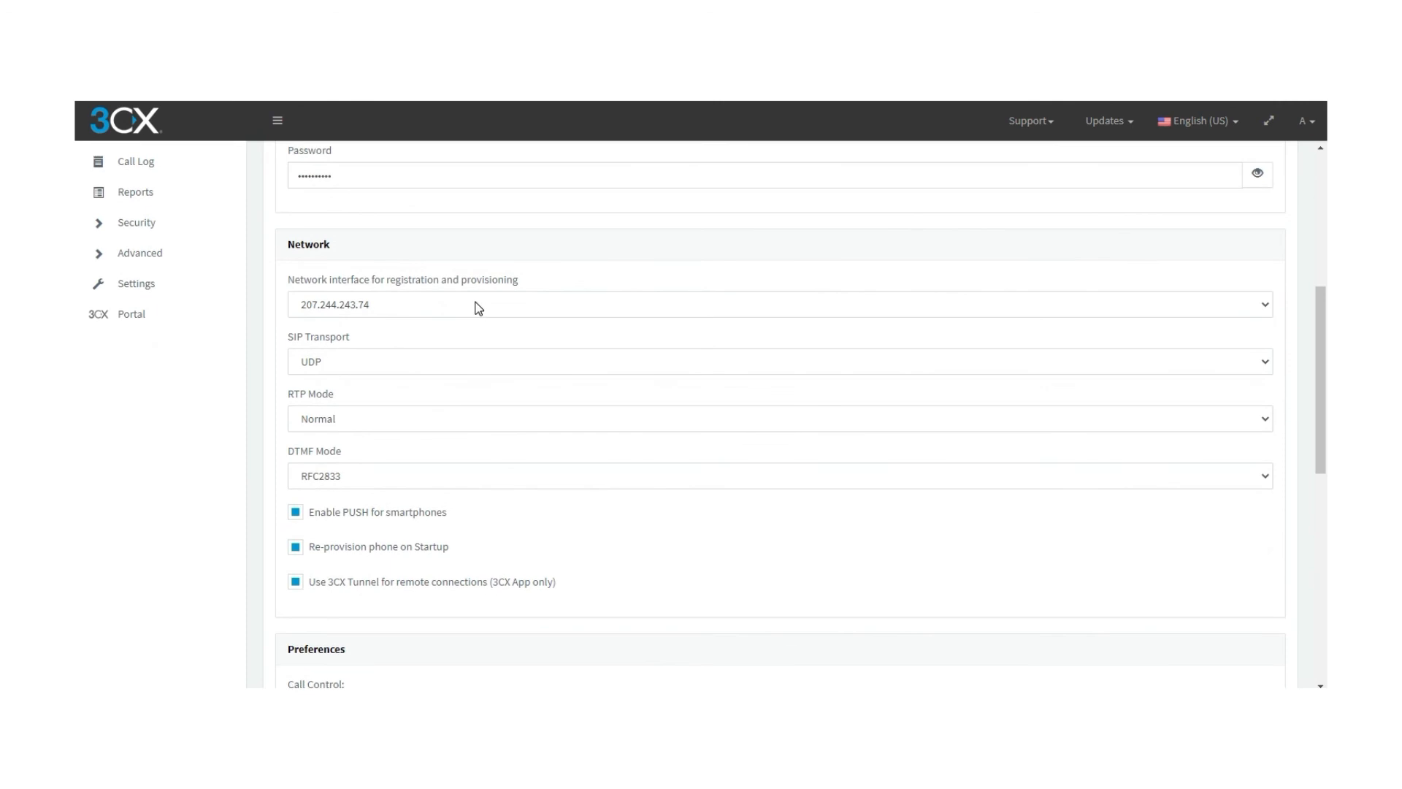
scroll(468, 310, "down", 6)
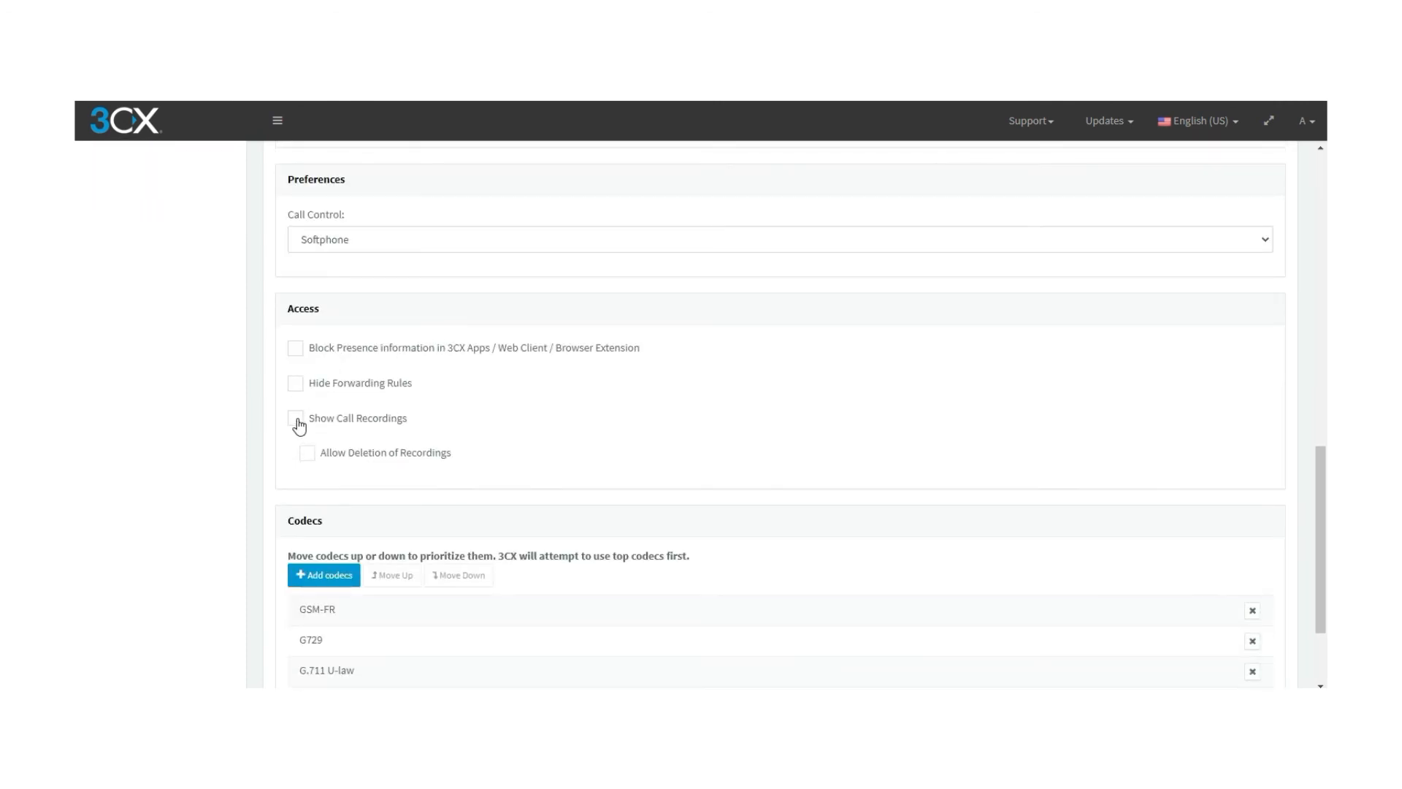
left_click(302, 419)
left_click(307, 456)
Step: Examine the extension's Call Recording options, including the one allowing users to start and stop recording
scroll(422, 463, "up", 10)
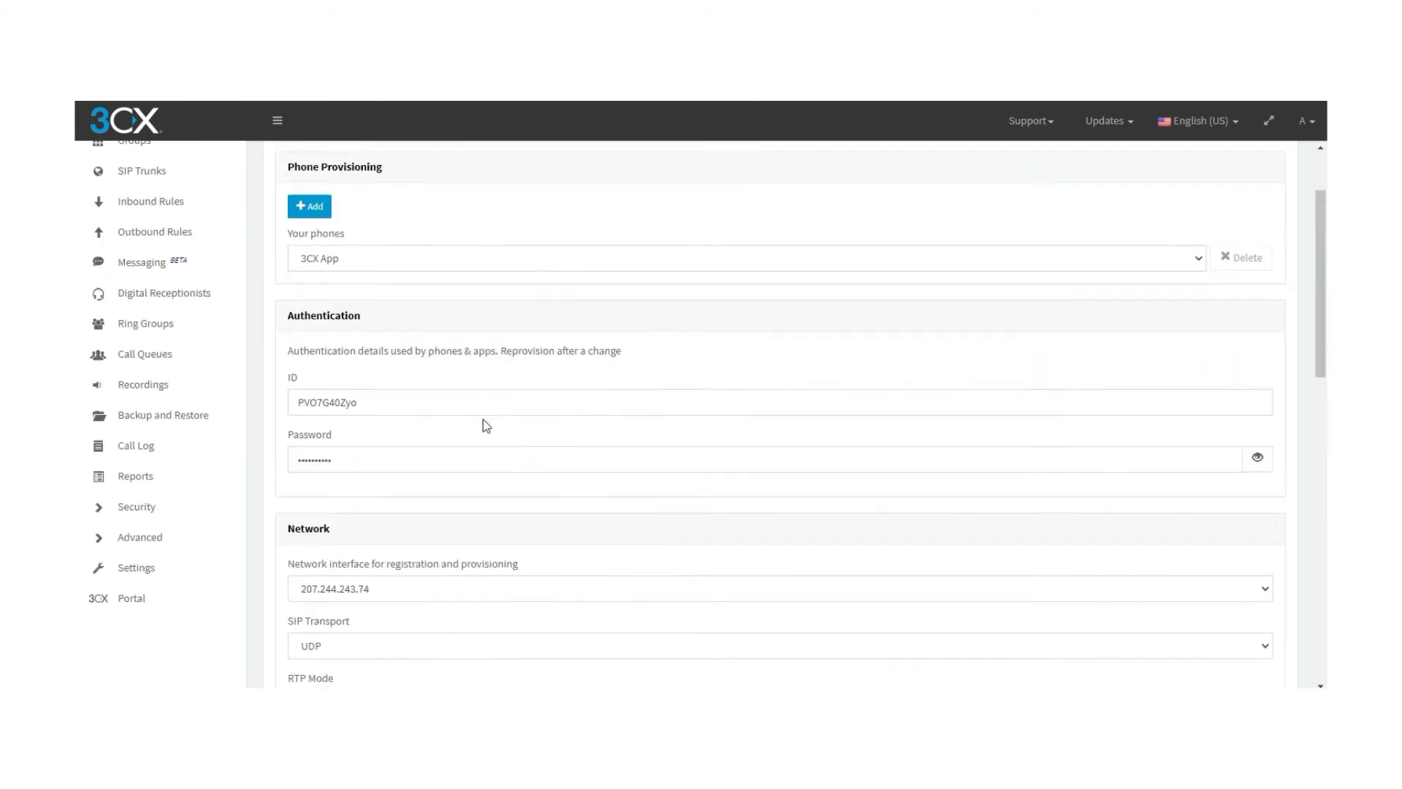
scroll(487, 426, "up", 2)
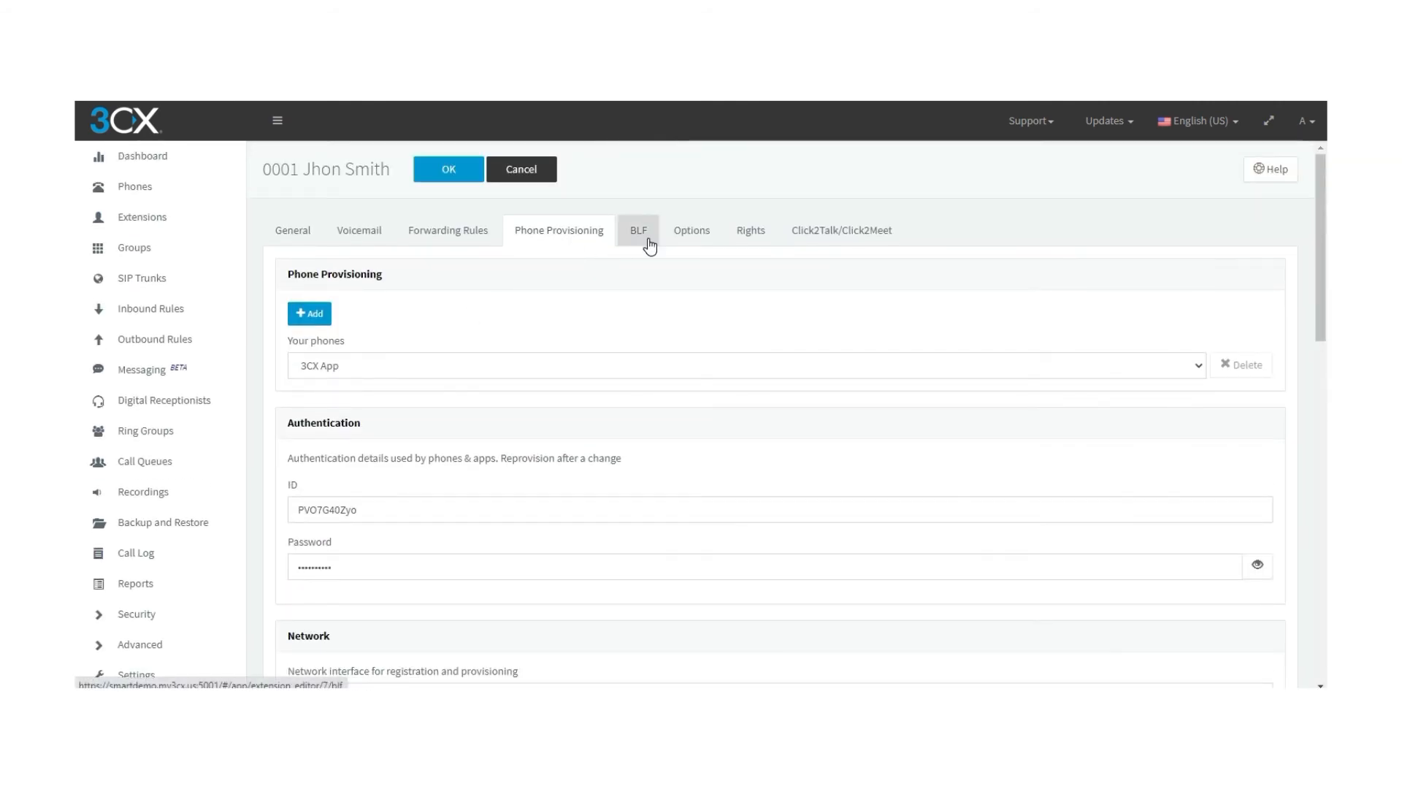
left_click(699, 233)
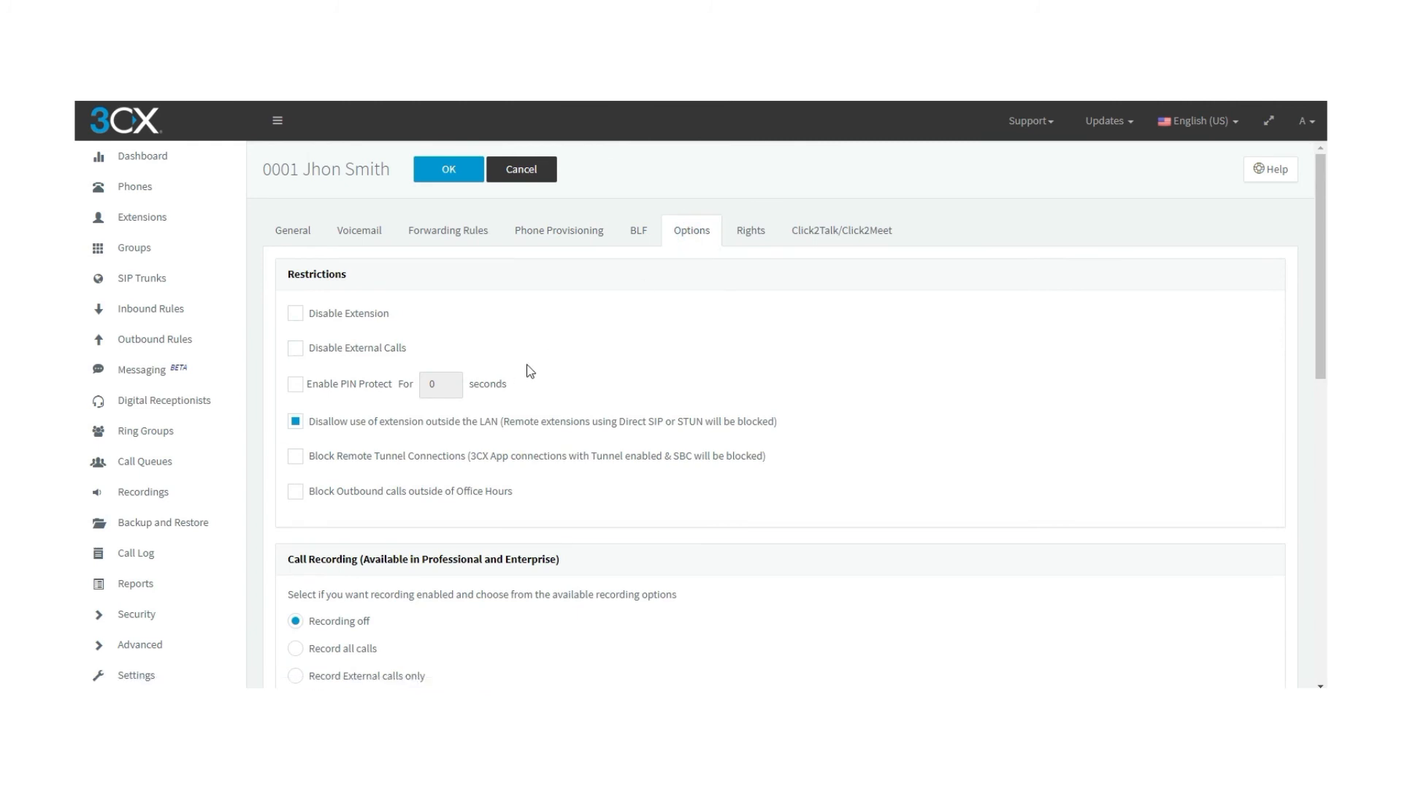
scroll(533, 358, "down", 8)
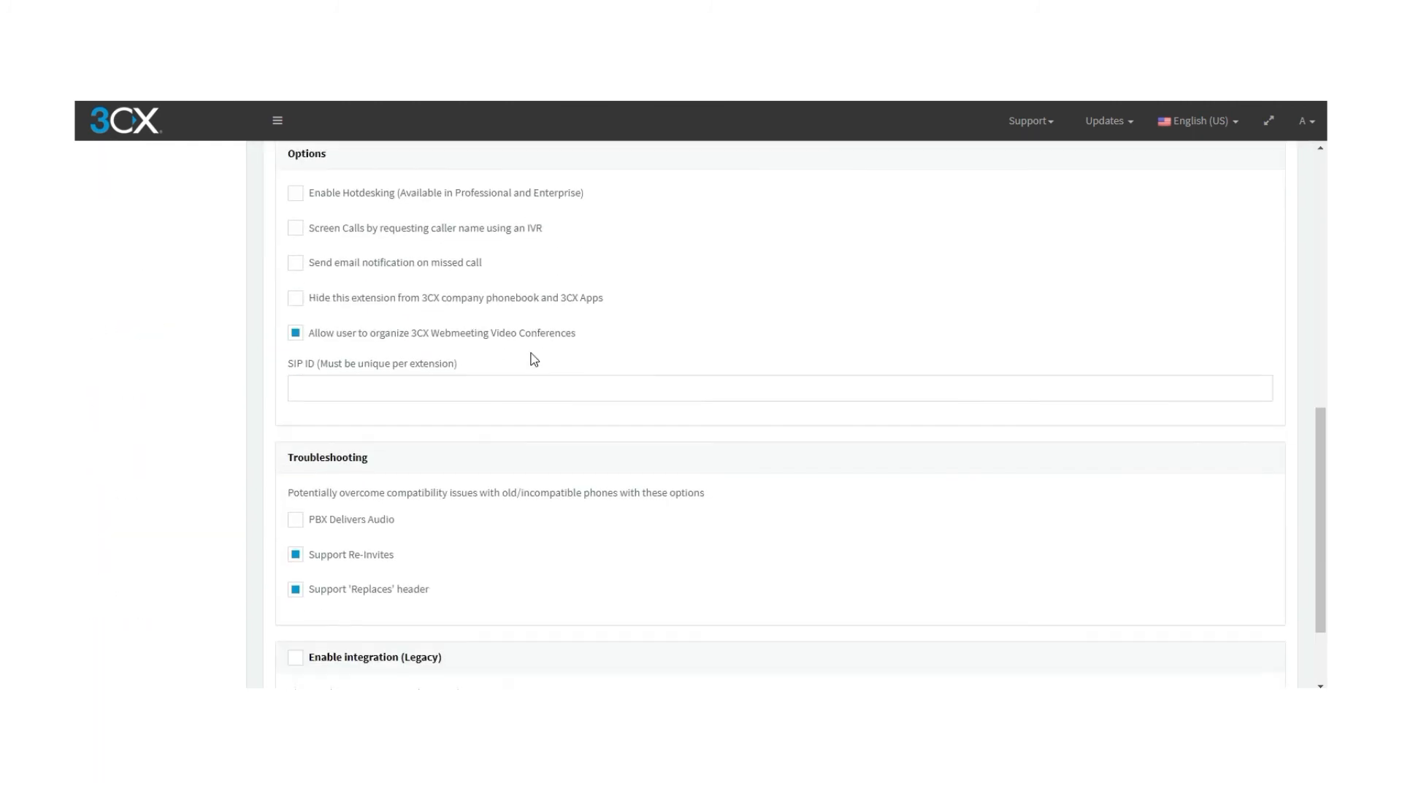
scroll(533, 358, "up", 5)
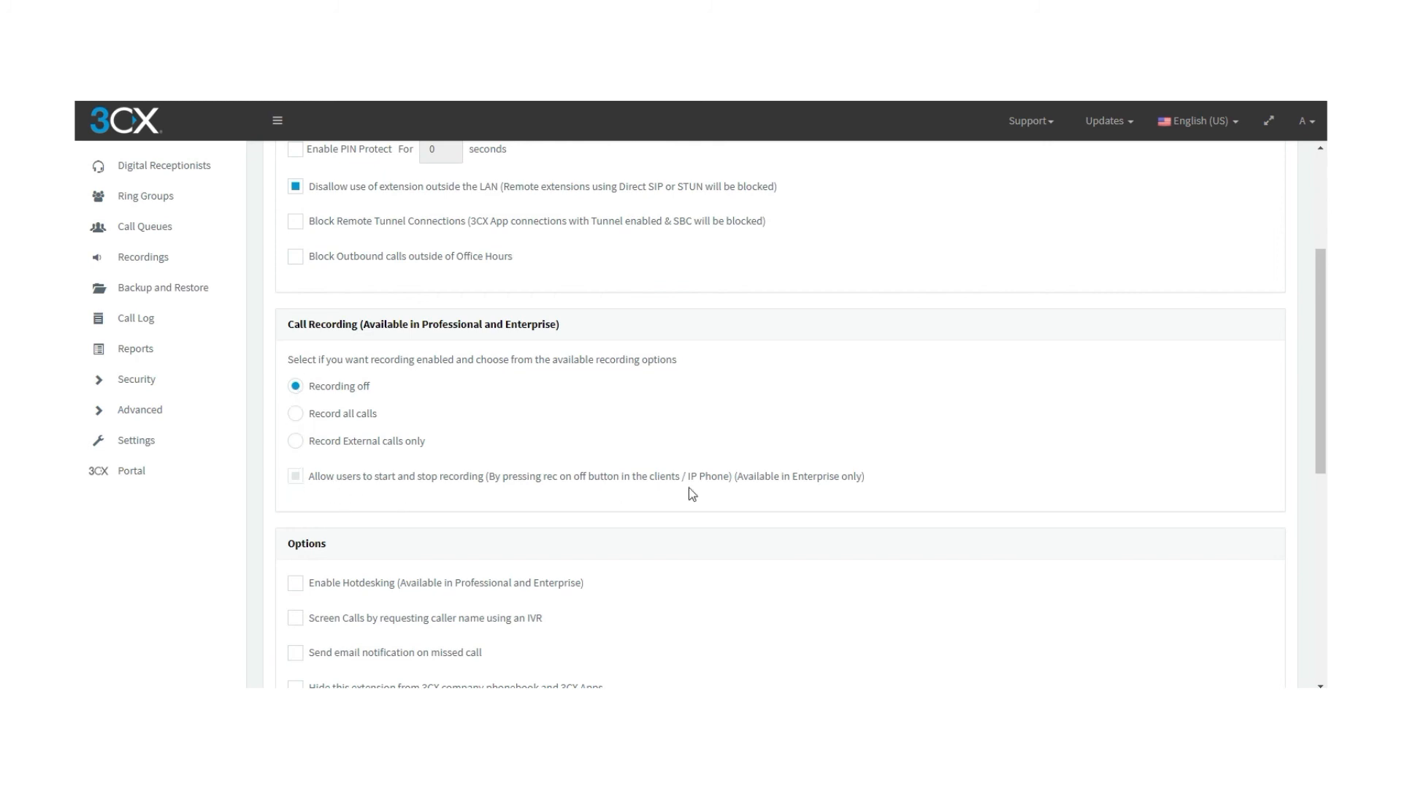
left_click_drag(884, 482, 325, 479)
left_click(351, 479)
Step: Try Record all calls and Record External calls only for the extension, and return it to Recording off
left_click(296, 416)
left_click(302, 398)
left_click(296, 416)
left_click(295, 441)
left_click_drag(298, 479, 864, 485)
left_click(742, 488)
left_click(669, 469)
left_click(295, 413)
left_click(295, 385)
Step: Save the settings of extension 0001
scroll(523, 440, "up", 10)
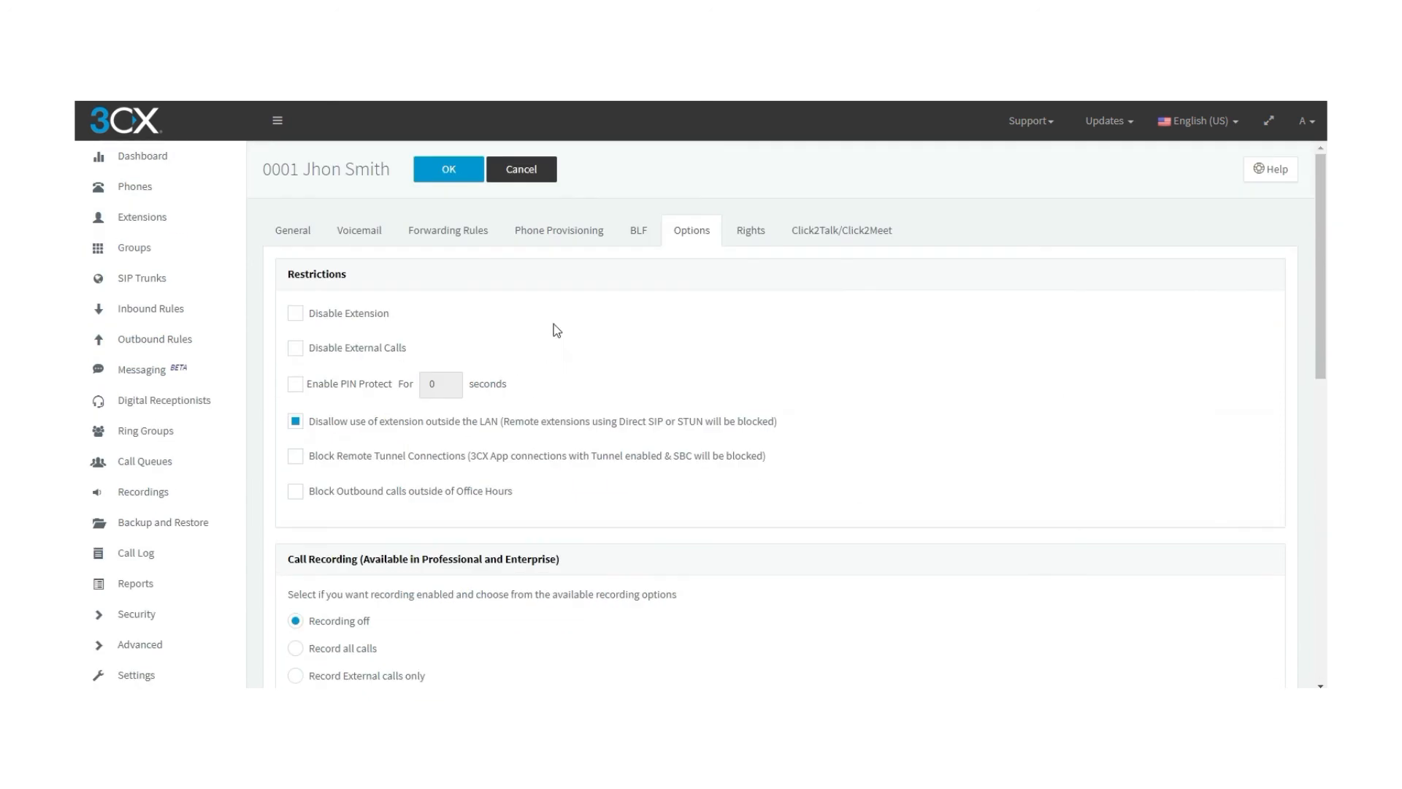
left_click(459, 165)
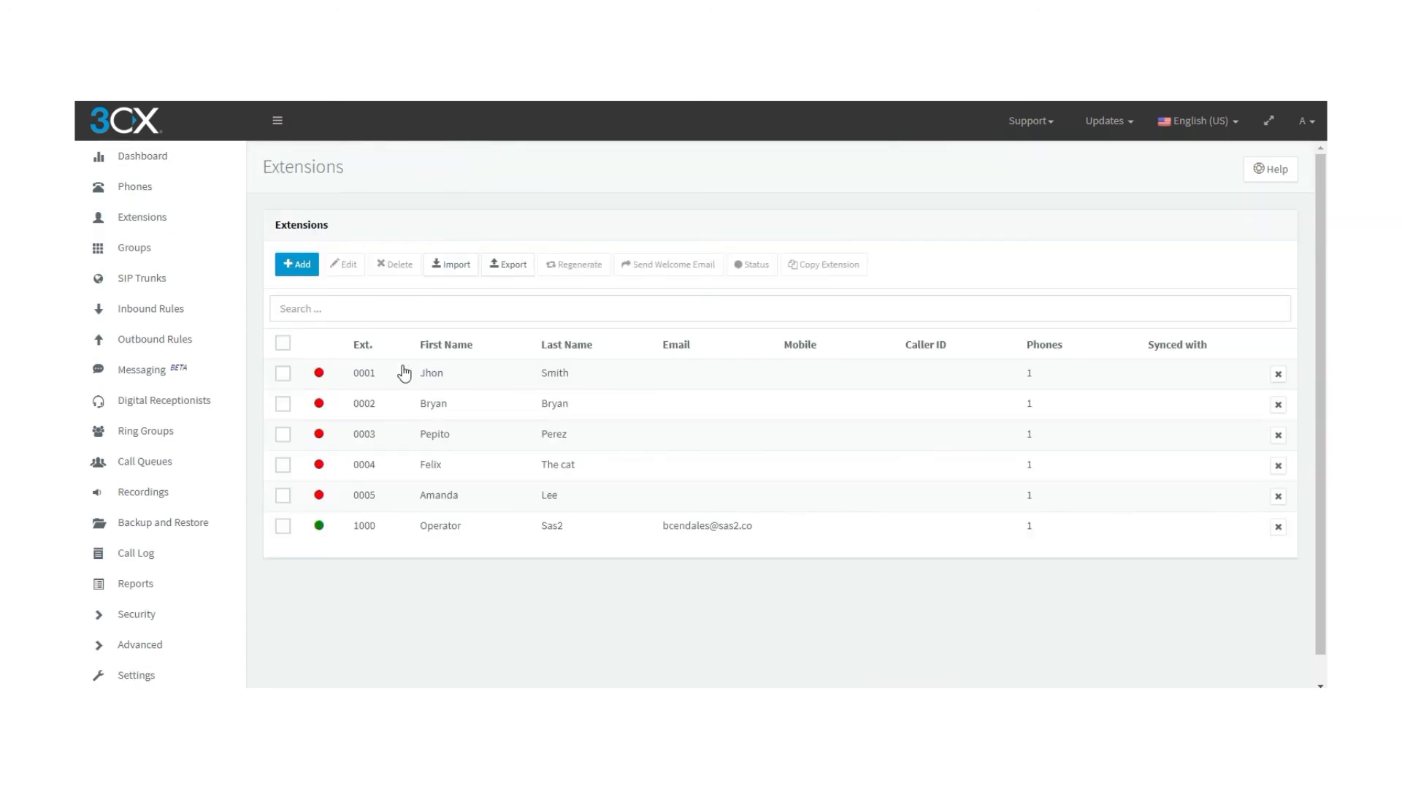